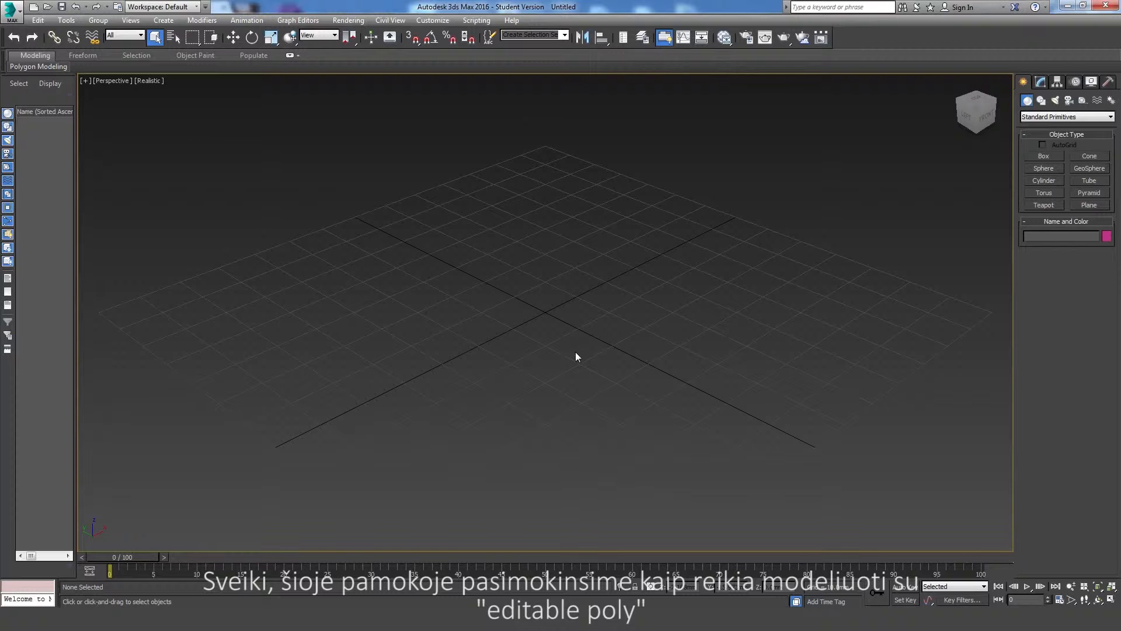
# Create a box near the grid centre, about 20.3 mm long, 19.8 mm wide and 14.9 mm high
pyautogui.click(1044, 156)
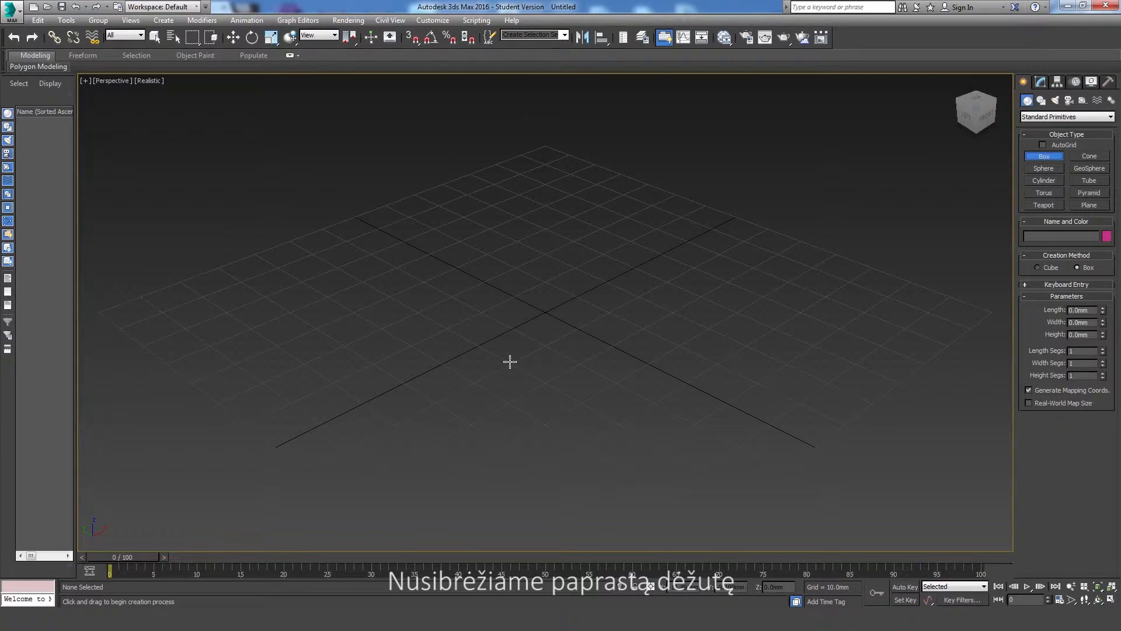
pyautogui.moveTo(516, 363); pyautogui.dragTo(516, 296)
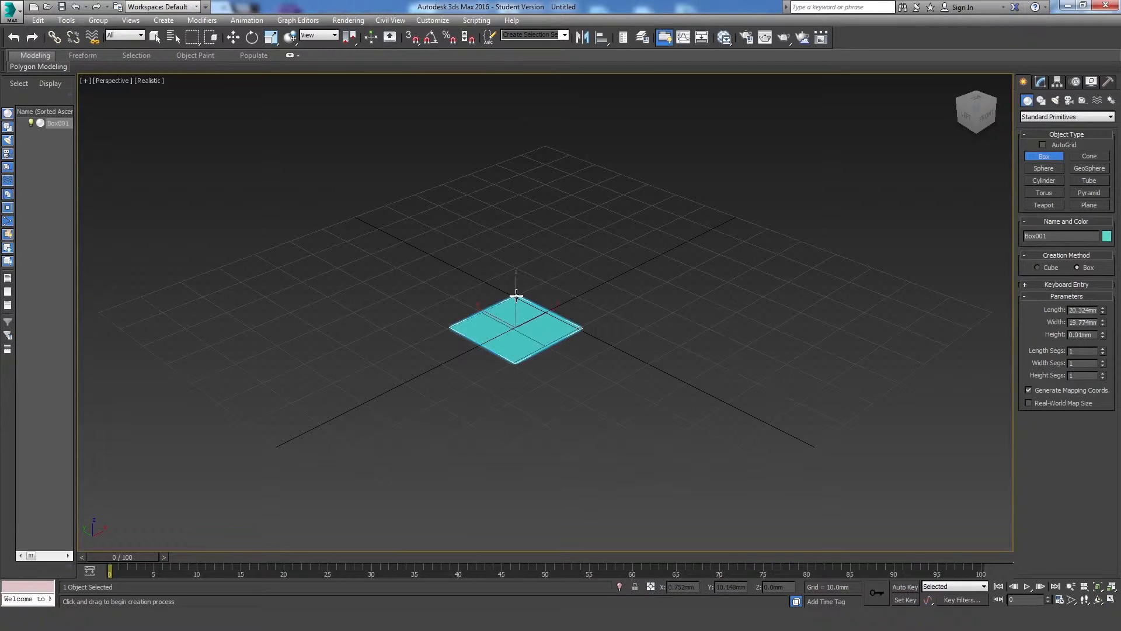
pyautogui.click(514, 223)
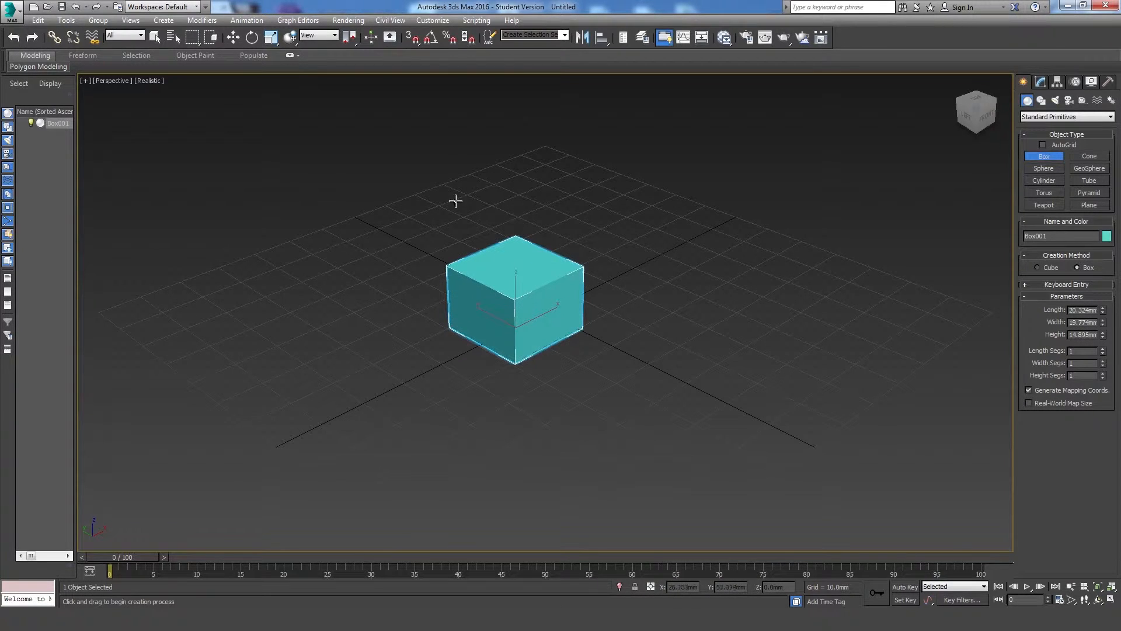
pyautogui.click(155, 37)
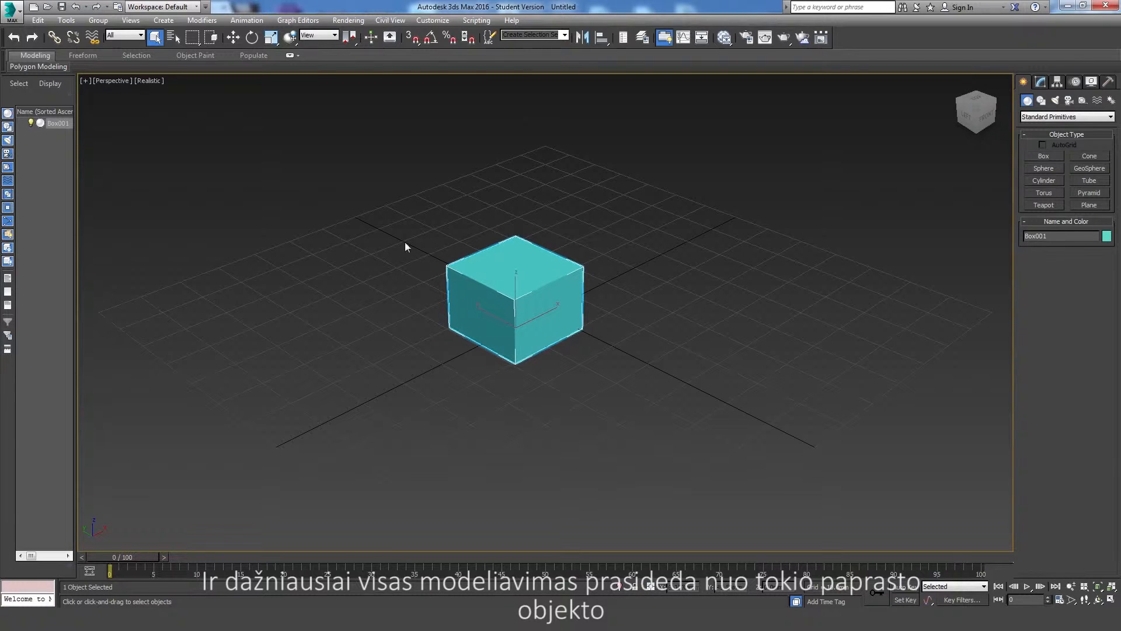
# Open the box's modifiable parameters and turn on edged faces in the Perspective view
pyautogui.click(1041, 82)
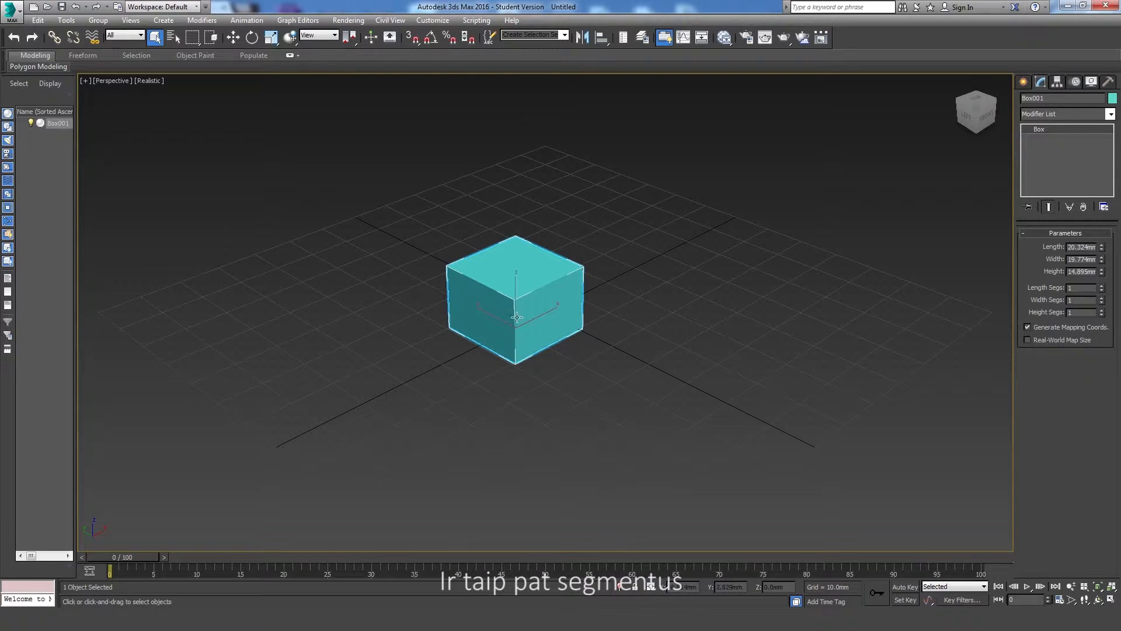
pyautogui.press('F4')
pyautogui.press('F4')
pyautogui.press('F4')
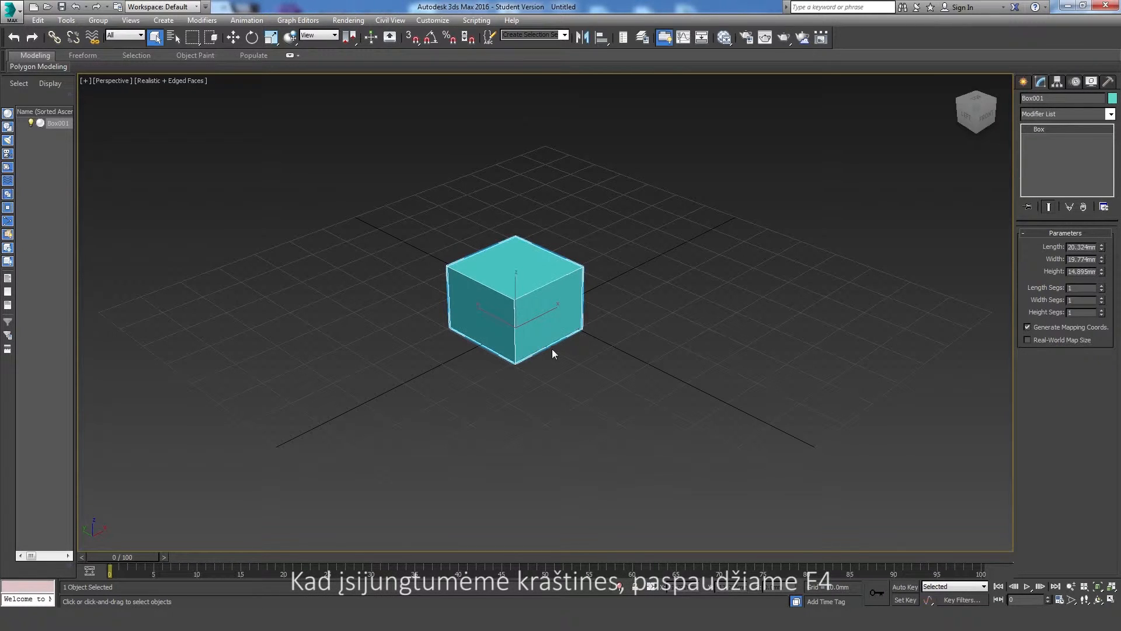
# Convert the box to an Editable Poly and look through its settings
pyautogui.rightClick(523, 303)
pyautogui.moveTo(580, 419)
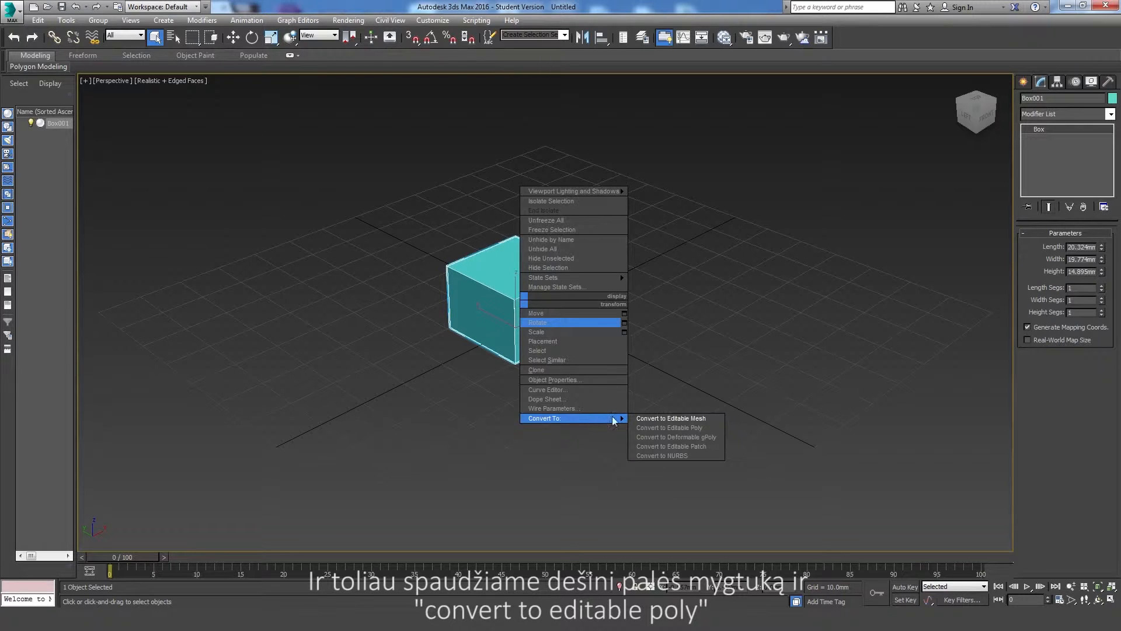
pyautogui.click(663, 428)
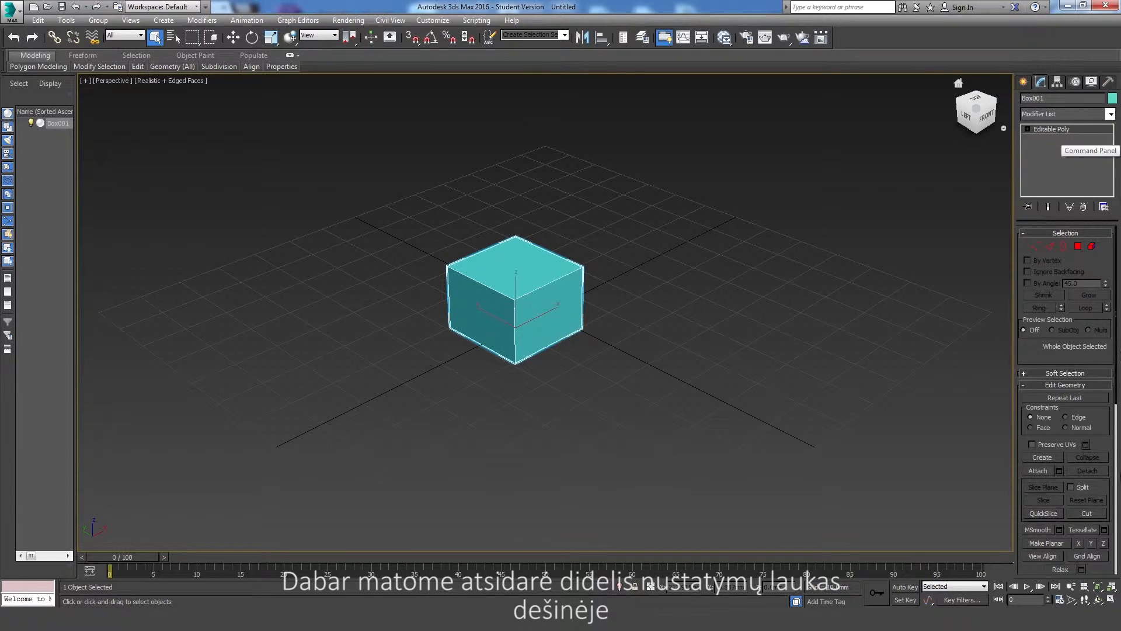
pyautogui.scroll(-3, 1091, 428)
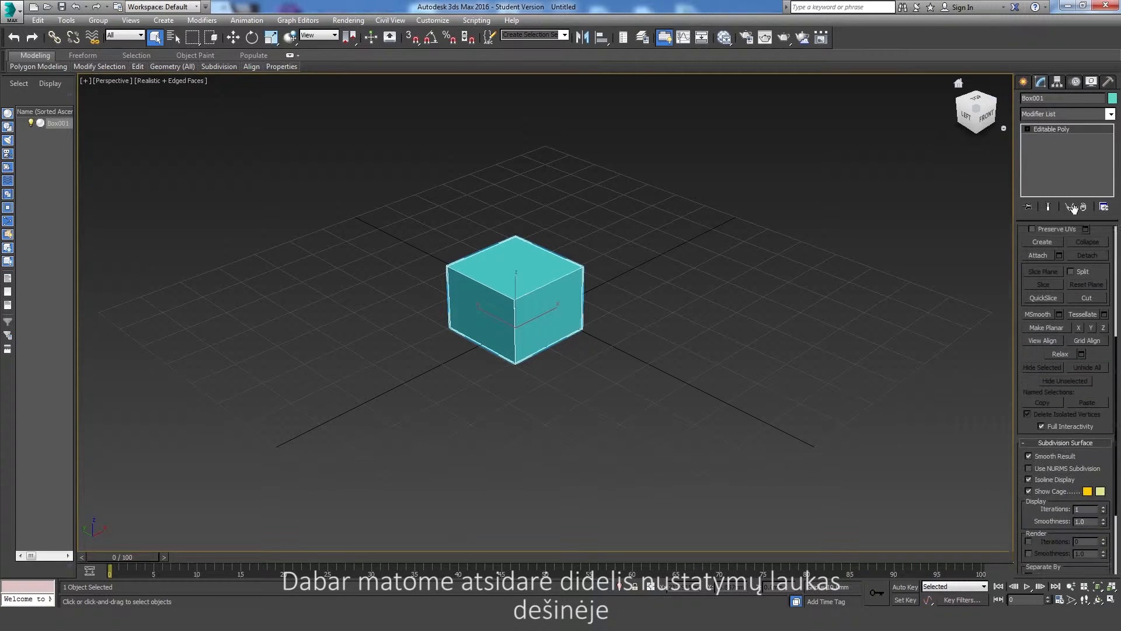
pyautogui.scroll(3, 1064, 369)
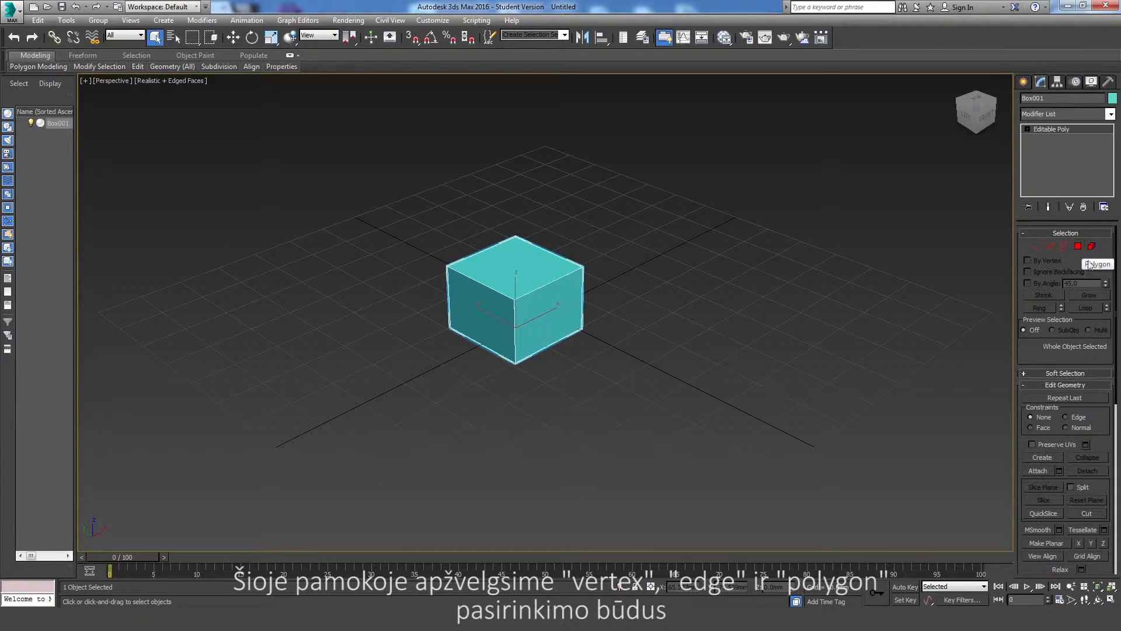
# Try moving the two top front corner vertices of the box freehand at vertex level
pyautogui.click(1036, 247)
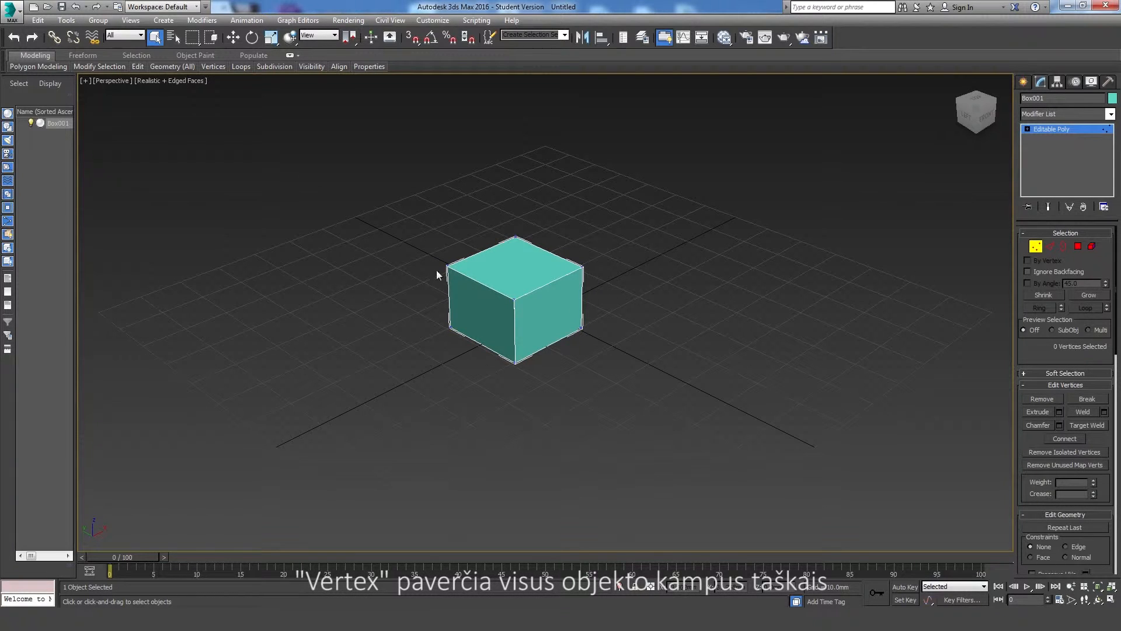
pyautogui.press('w')
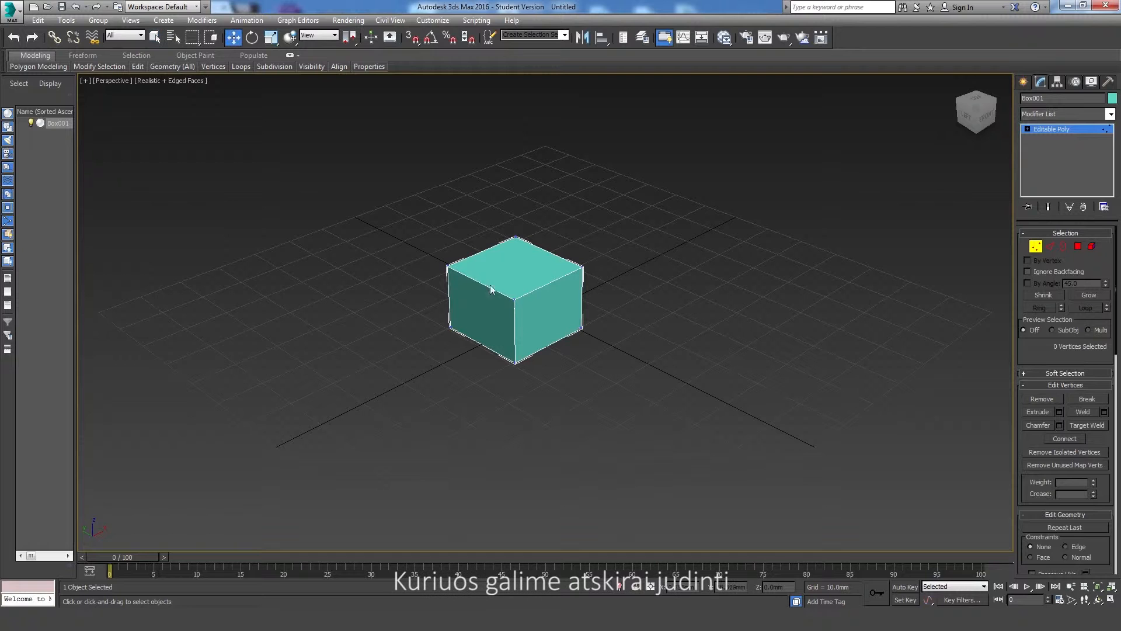
pyautogui.click(516, 295)
pyautogui.moveTo(536, 289)
pyautogui.mouseDown()
pyautogui.moveTo(548, 310)
pyautogui.moveTo(514, 296)
pyautogui.moveTo(511, 311)
pyautogui.moveTo(510, 291)
pyautogui.moveTo(508, 301)
pyautogui.moveTo(558, 309)
pyautogui.moveTo(542, 300)
pyautogui.mouseUp()
pyautogui.rightClick(542, 301)
pyautogui.click(583, 266)
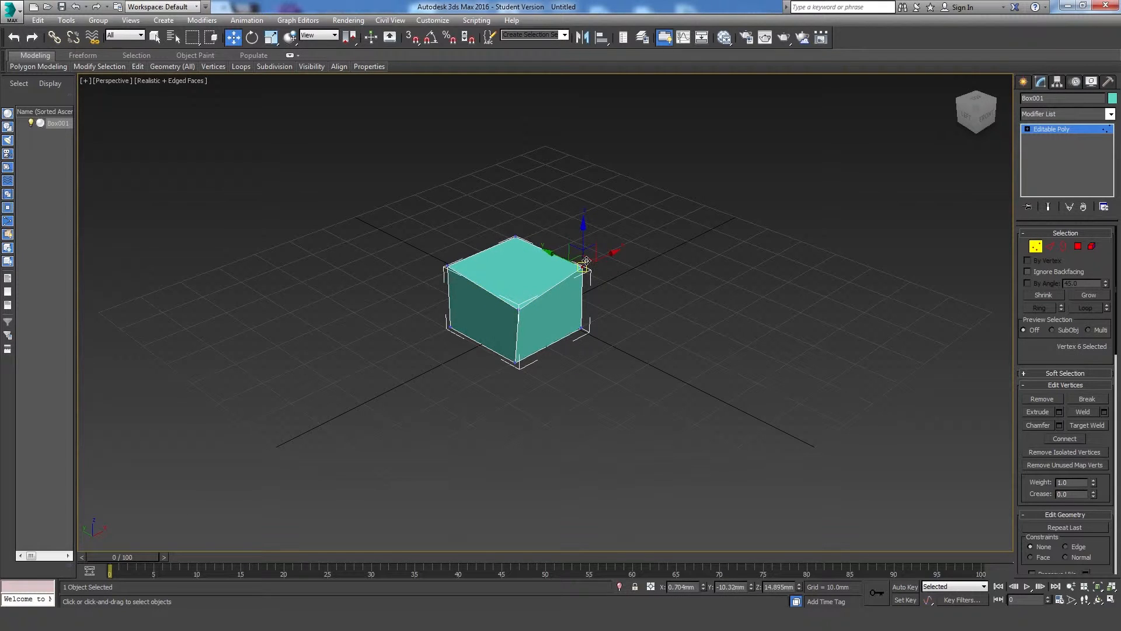
pyautogui.moveTo(584, 259); pyautogui.dragTo(572, 288)
# Undo the moves of the corner vertices
pyautogui.hotkey('ctrl', 'z')
pyautogui.hotkey('ctrl', 'z')
pyautogui.hotkey('ctrl', 'z')
pyautogui.hotkey('ctrl', 'z')
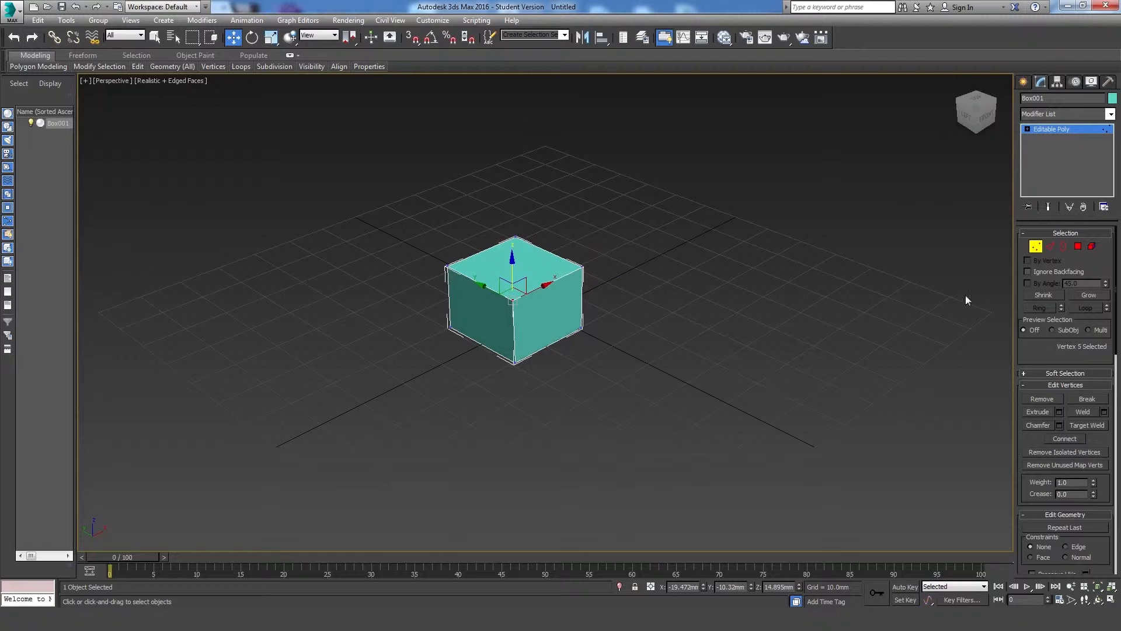
# Switch to edge level and shift the box's top front edge very slightly
pyautogui.click(1032, 248)
pyautogui.click(1032, 247)
pyautogui.click(1037, 249)
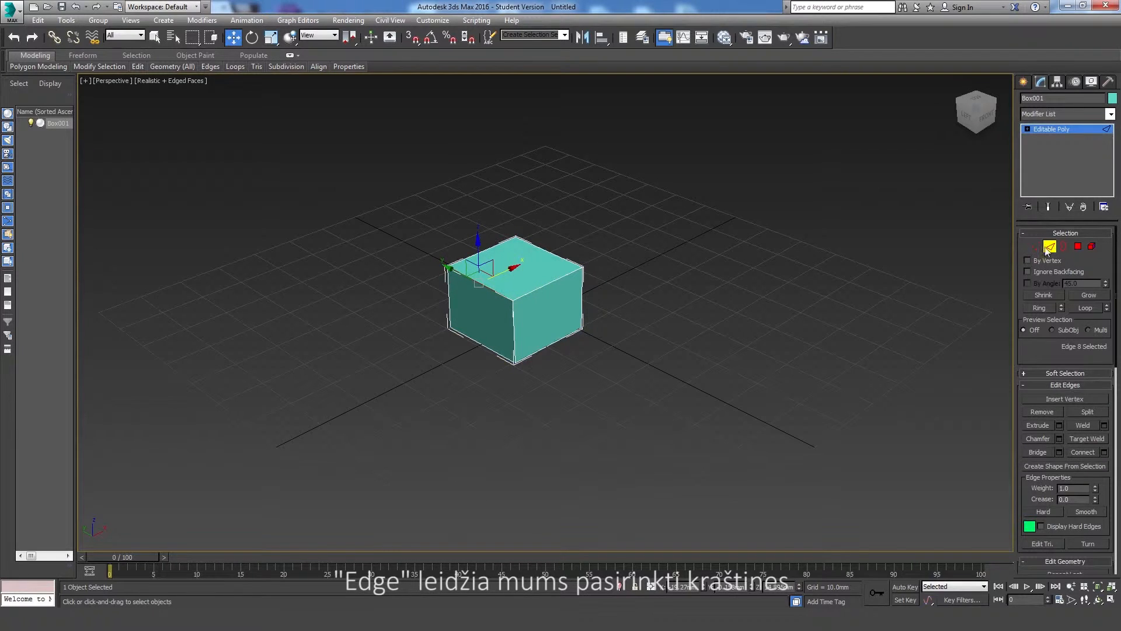
pyautogui.click(531, 289)
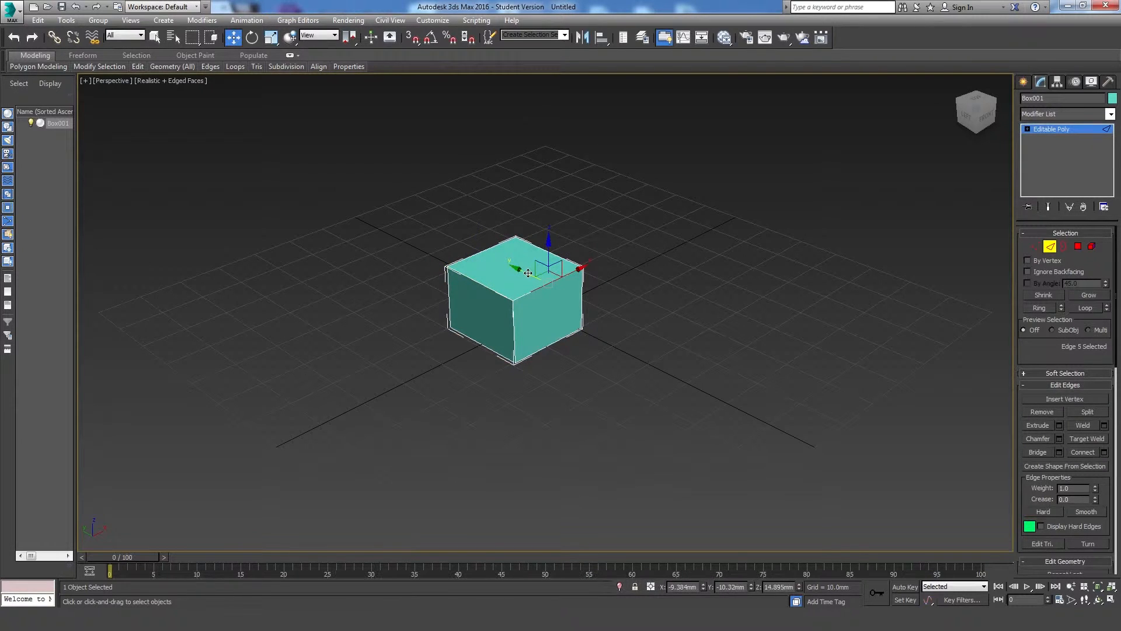
pyautogui.moveTo(523, 270); pyautogui.dragTo(584, 275)
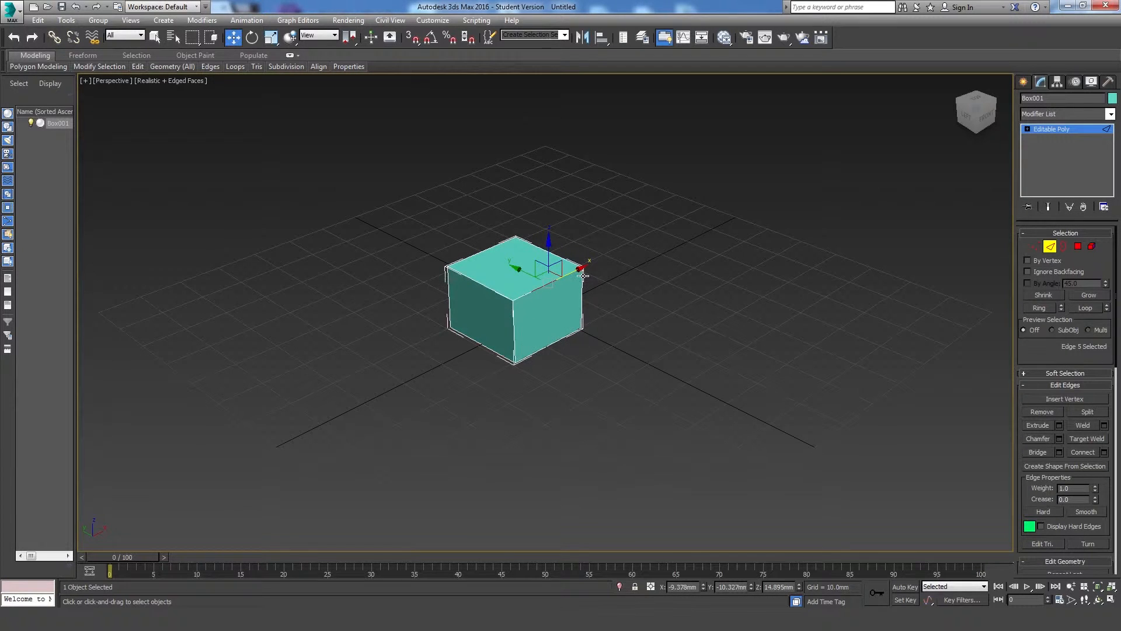
# Switch to polygon level and select the box's top, left and front faces one at a time
pyautogui.click(1078, 246)
pyautogui.click(528, 316)
pyautogui.click(497, 265)
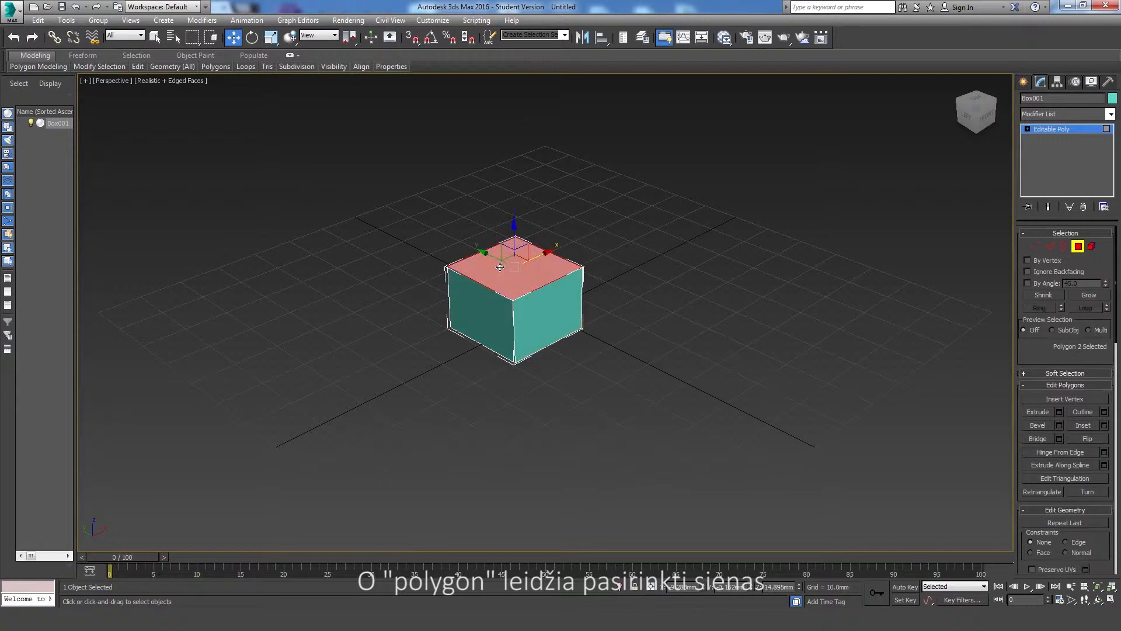
pyautogui.click(477, 324)
pyautogui.click(538, 313)
pyautogui.click(508, 266)
pyautogui.click(468, 316)
pyautogui.click(529, 318)
# Extrude the box's top polygon upward to add a second tier
pyautogui.click(503, 287)
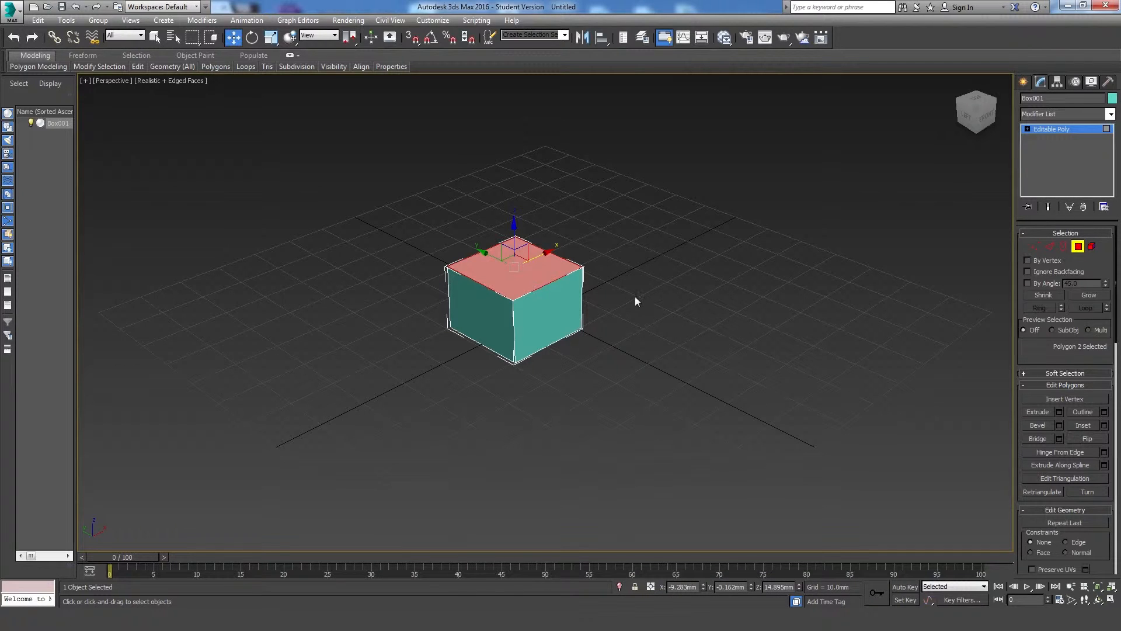
pyautogui.click(1039, 412)
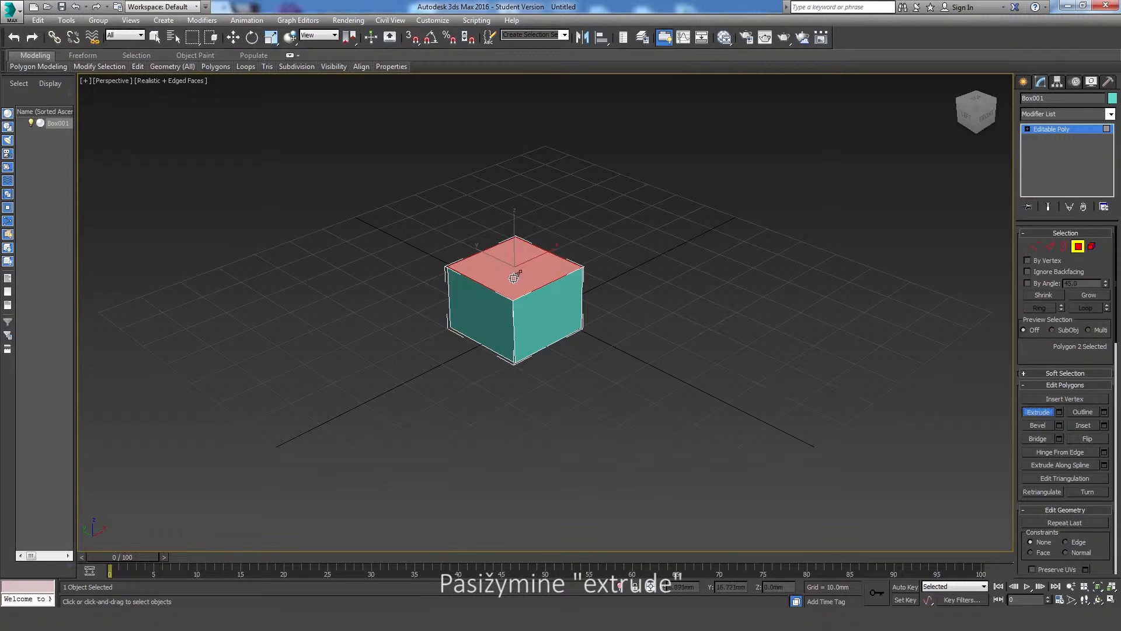
pyautogui.moveTo(514, 279); pyautogui.dragTo(516, 218)
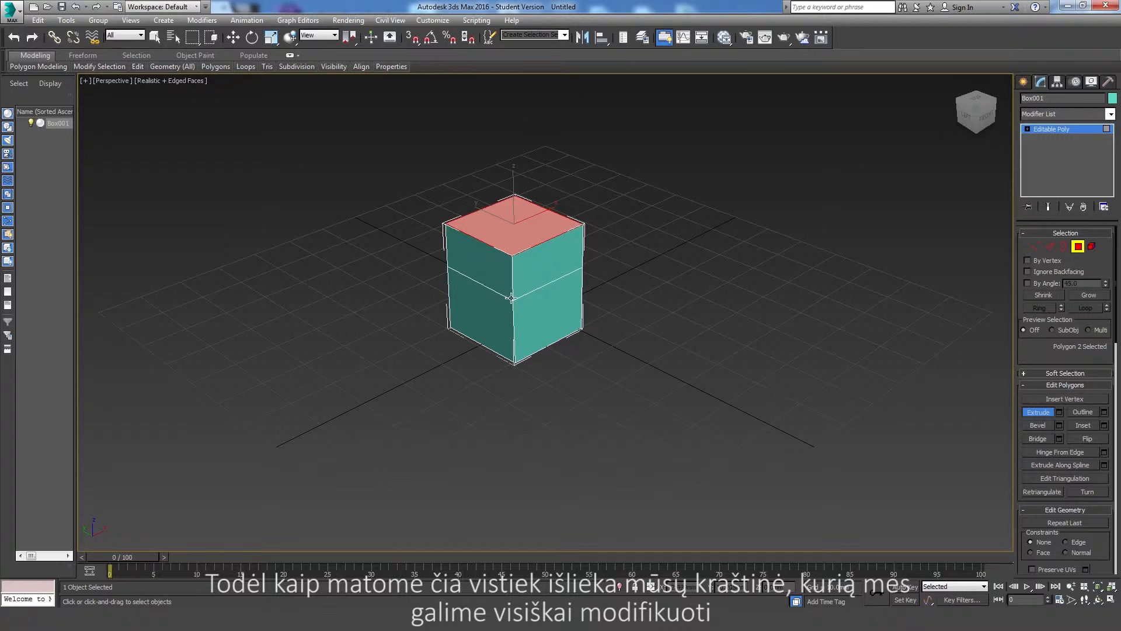
# Extrude the front polygon of the upper tier outward in two successive sections
pyautogui.click(542, 271)
pyautogui.moveTo(542, 271); pyautogui.dragTo(507, 309)
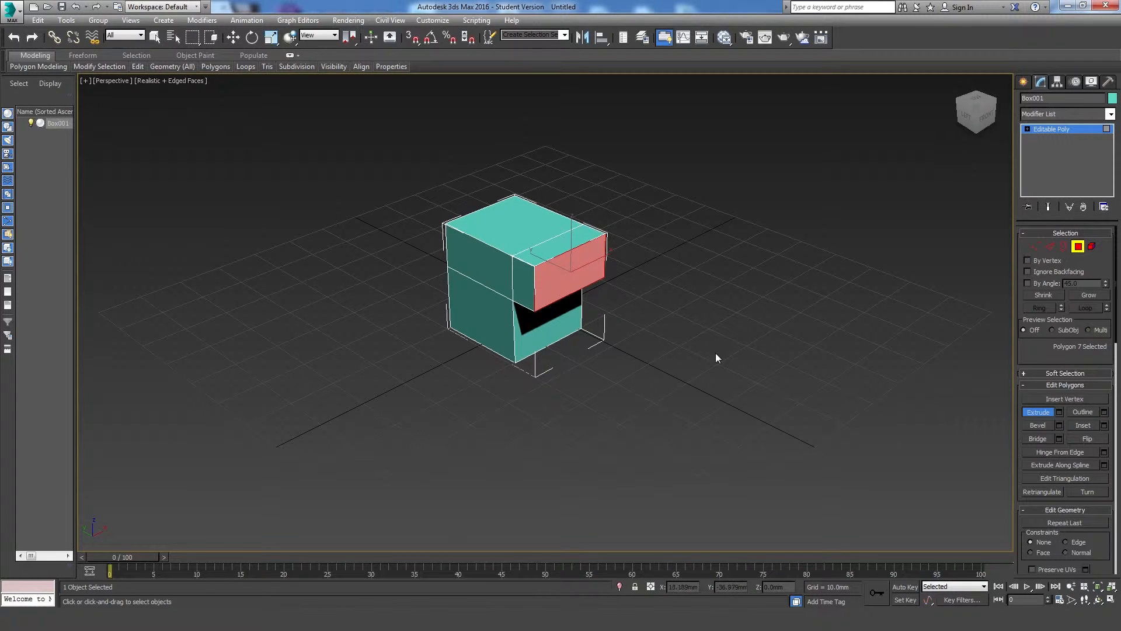
pyautogui.moveTo(564, 288); pyautogui.dragTo(566, 236)
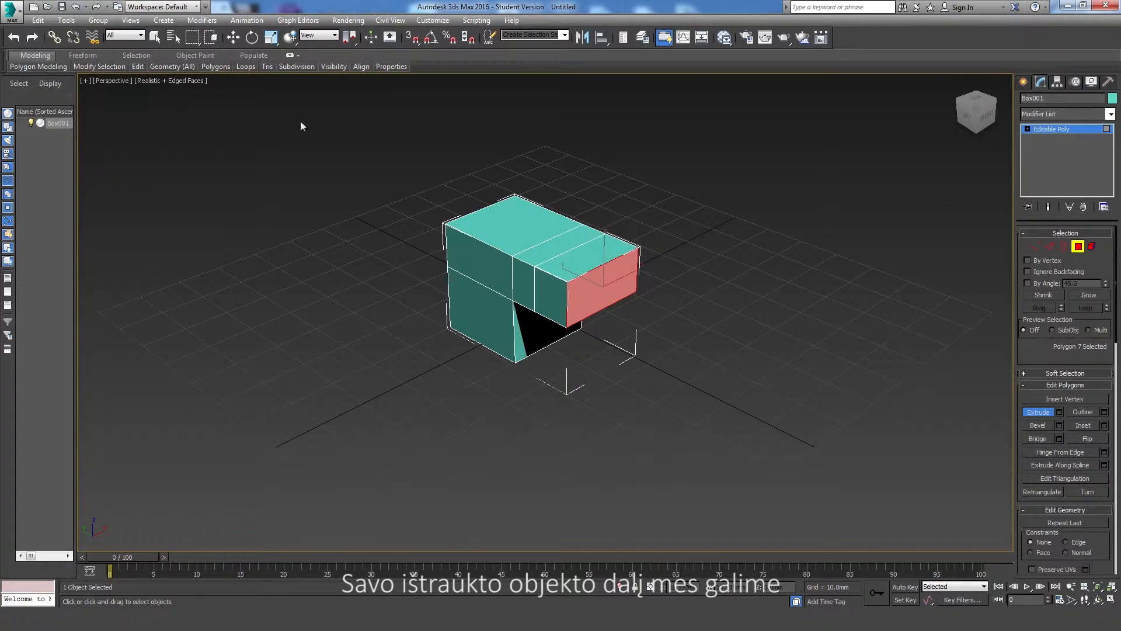
# Try moving and rotating the end polygon of the front extrusion, and scale it down uniformly to taper the block
pyautogui.click(233, 38)
pyautogui.moveTo(630, 271)
pyautogui.mouseDown()
pyautogui.moveTo(610, 274)
pyautogui.moveTo(654, 268)
pyautogui.moveTo(626, 268)
pyautogui.mouseUp()
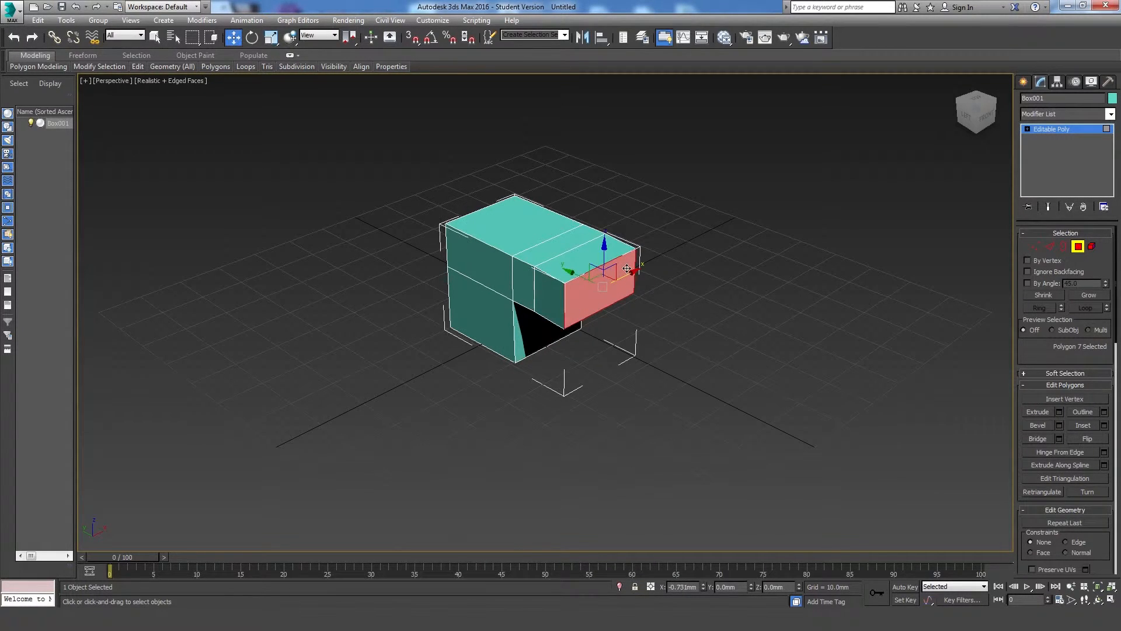
pyautogui.click(252, 38)
pyautogui.moveTo(602, 310)
pyautogui.mouseDown()
pyautogui.moveTo(553, 313)
pyautogui.moveTo(628, 245)
pyautogui.moveTo(693, 220)
pyautogui.moveTo(591, 274)
pyautogui.moveTo(602, 267)
pyautogui.moveTo(586, 281)
pyautogui.moveTo(609, 260)
pyautogui.moveTo(594, 320)
pyautogui.moveTo(601, 304)
pyautogui.mouseUp()
pyautogui.click(271, 37)
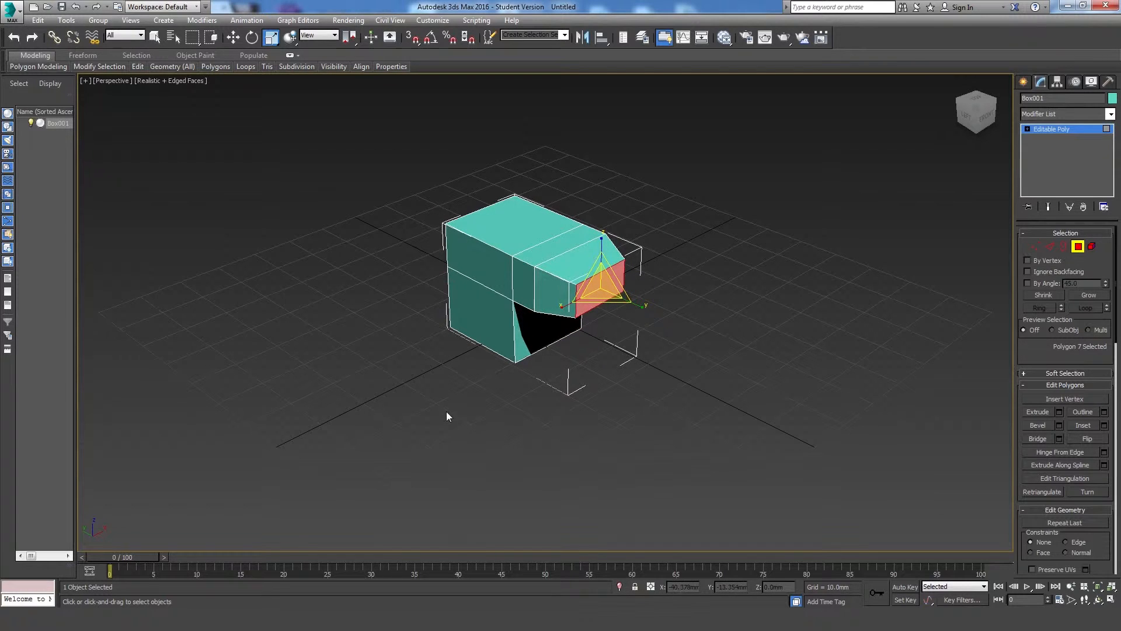
# Bevel the top polygon upward with a narrowed outline, and bevel it further to form a recessed, stepped top
pyautogui.click(680, 381)
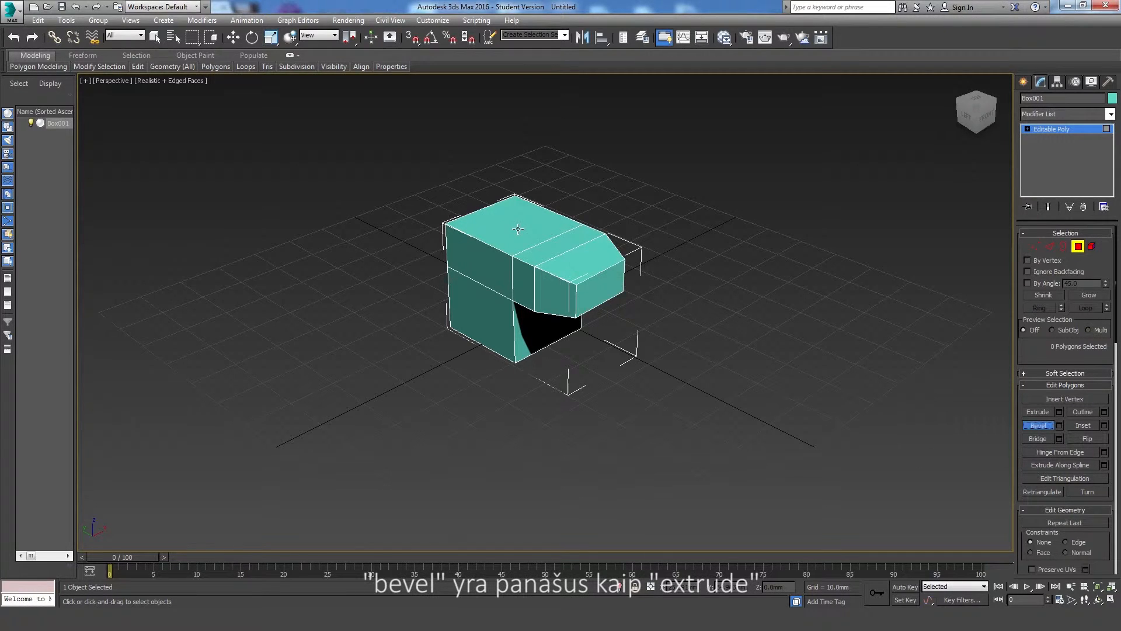
pyautogui.moveTo(520, 233); pyautogui.dragTo(523, 208)
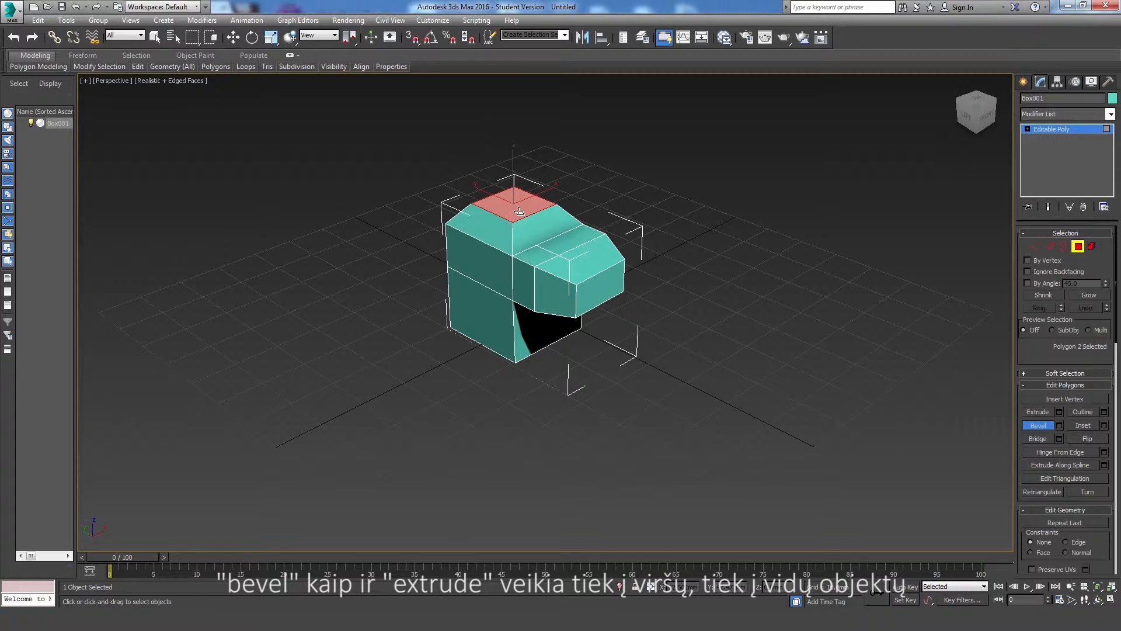
pyautogui.moveTo(519, 211); pyautogui.dragTo(517, 216)
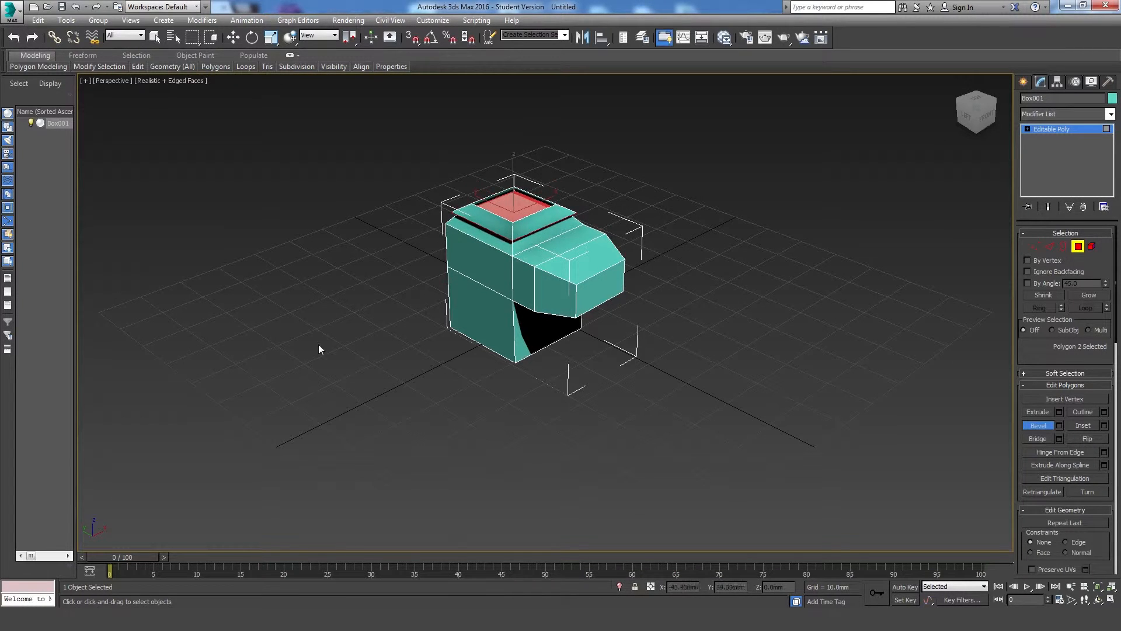
# Inset the end polygon of the tapered front block to form a smaller face inside it
pyautogui.click(1088, 426)
pyautogui.click(1046, 422)
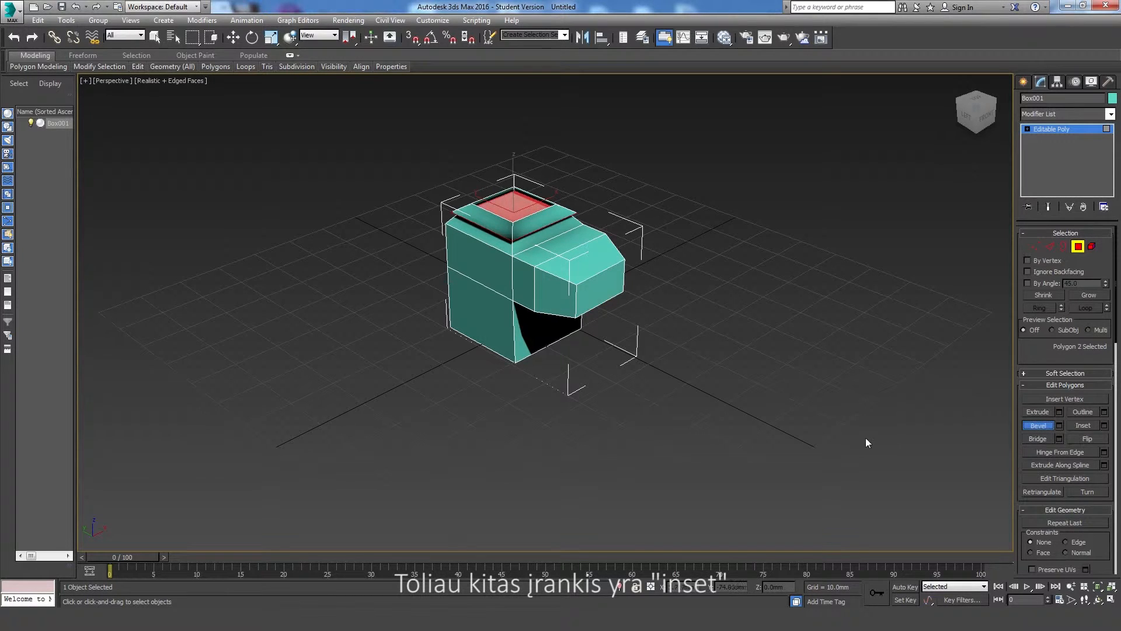
pyautogui.click(1080, 425)
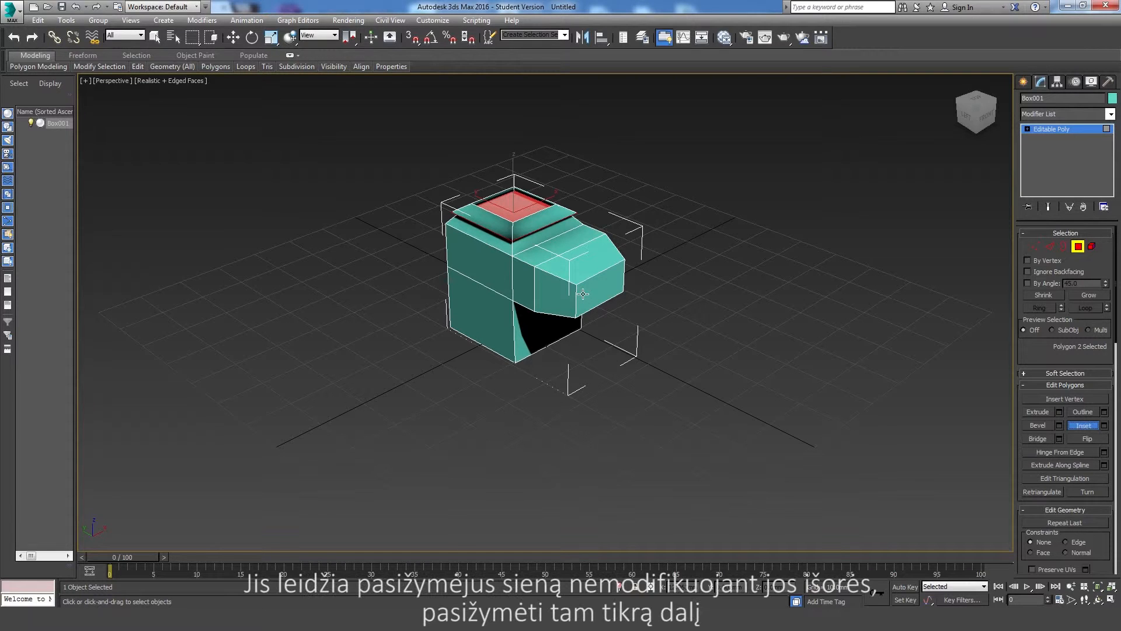
pyautogui.moveTo(584, 297)
pyautogui.mouseDown()
pyautogui.moveTo(567, 315)
pyautogui.moveTo(580, 298)
pyautogui.moveTo(572, 306)
pyautogui.mouseUp()
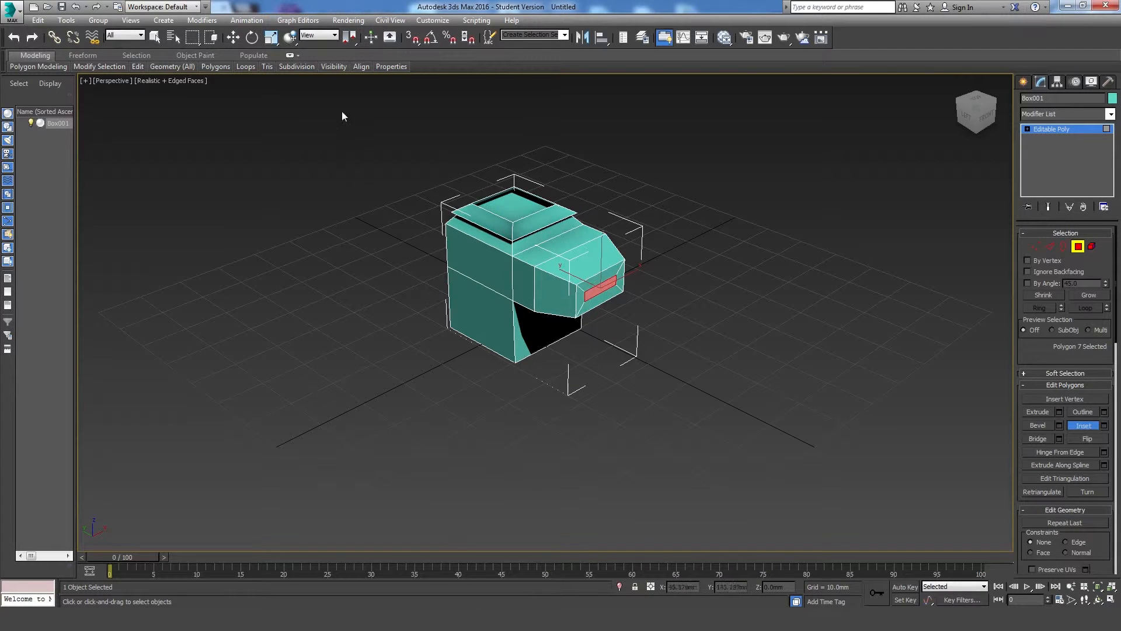
# Scale the inset face narrower along its width and extrude it outward a short distance
pyautogui.click(271, 37)
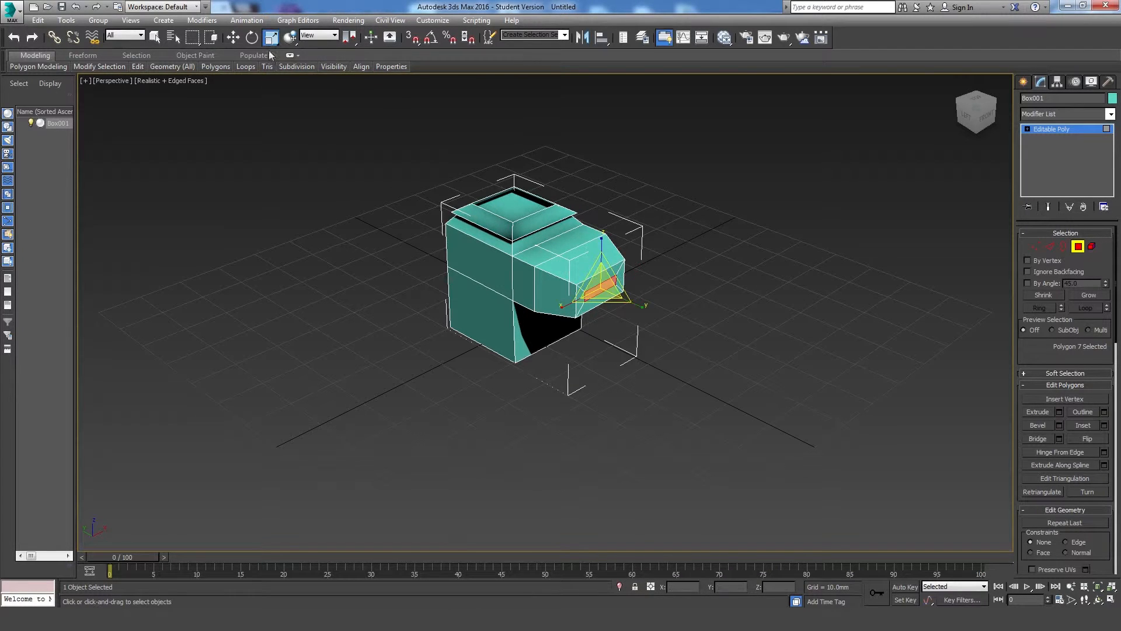
pyautogui.moveTo(563, 307); pyautogui.dragTo(588, 290)
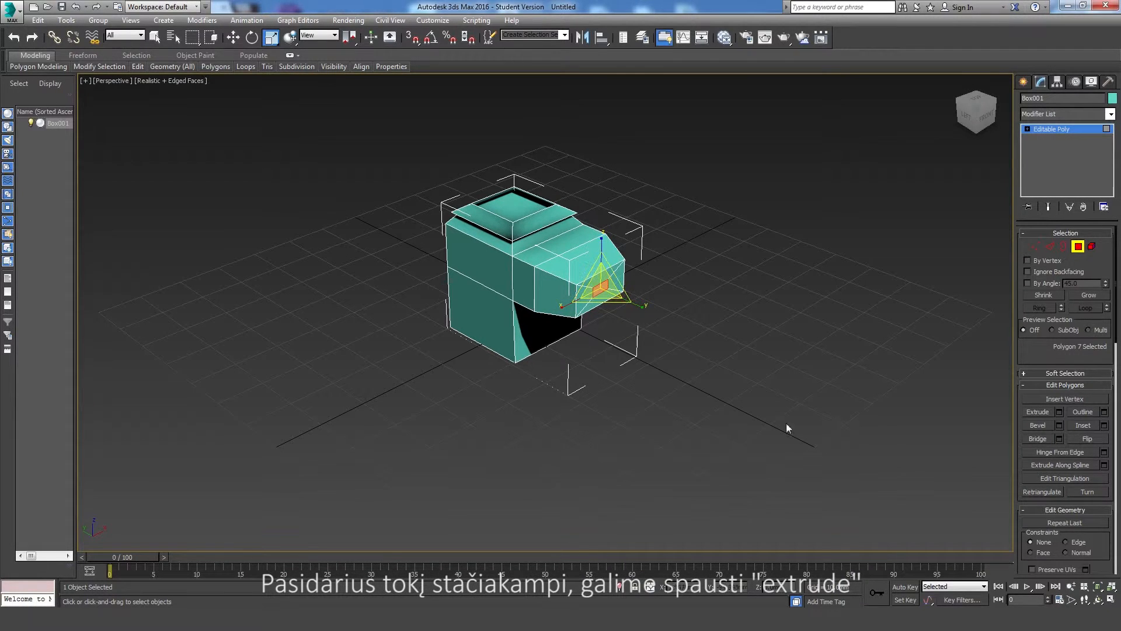
pyautogui.click(1038, 411)
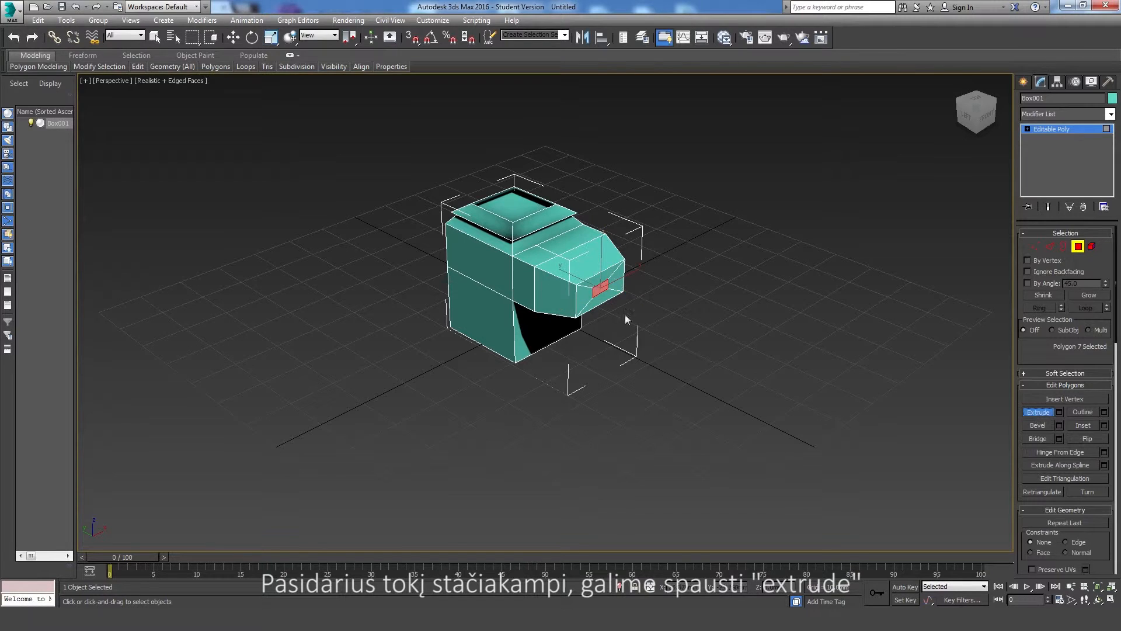
pyautogui.moveTo(599, 290); pyautogui.dragTo(544, 275)
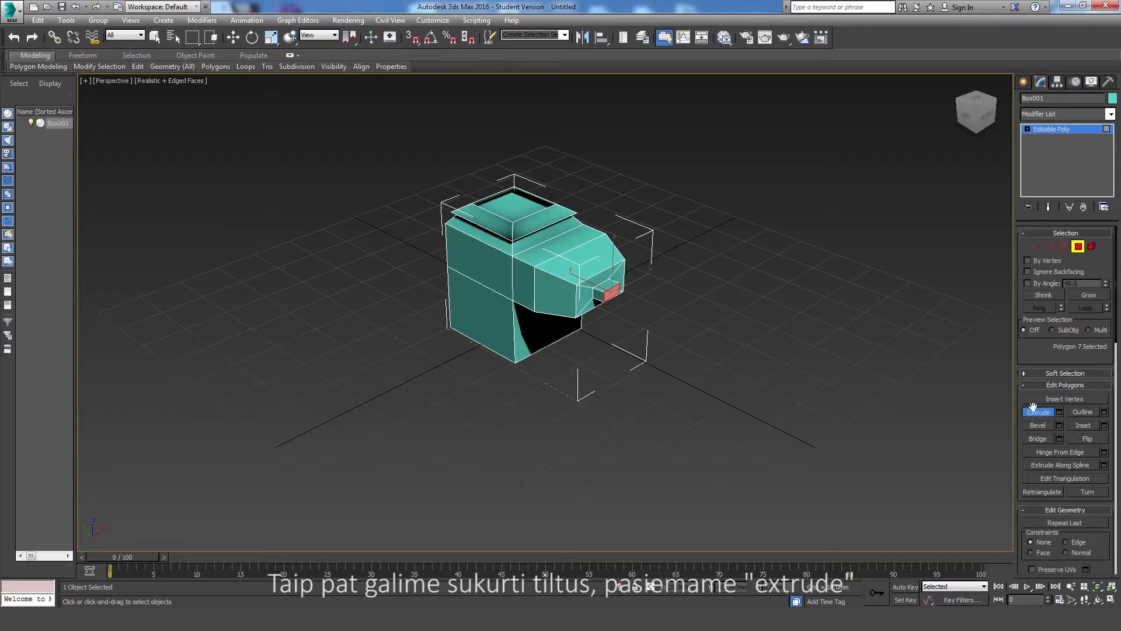
# Extrude the block's side polygon outward in several segments, and extrude the top polygon at its far end upward into a segmented tower
pyautogui.moveTo(482, 325); pyautogui.dragTo(403, 350)
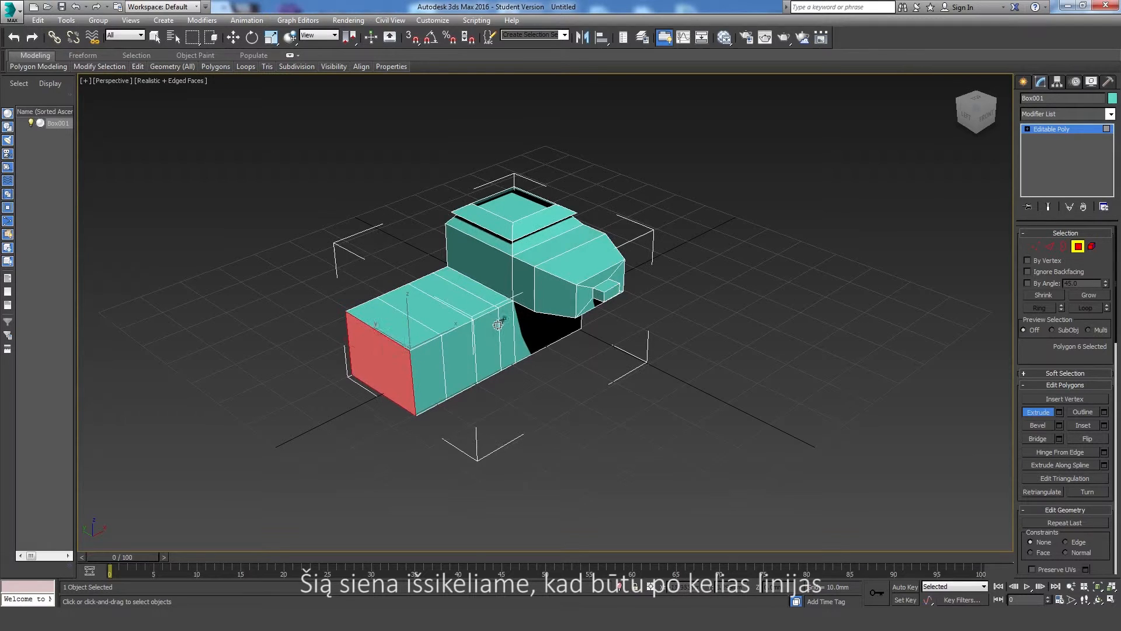
pyautogui.click(364, 268)
pyautogui.moveTo(364, 269); pyautogui.dragTo(398, 189)
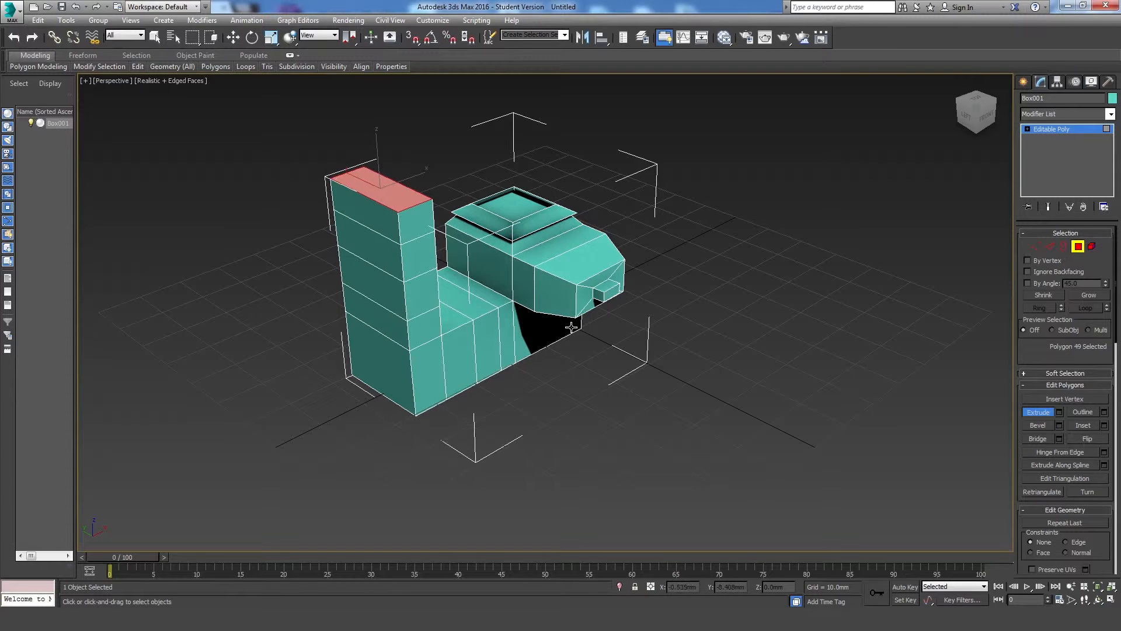
# Bridge the tower's uppermost inner polygon with the facing side polygon of the bevelled top, and clear the selection
pyautogui.keyDown('alt'); pyautogui.moveTo(577, 326); pyautogui.dragTo(511, 333, button='middle'); pyautogui.keyUp('alt')
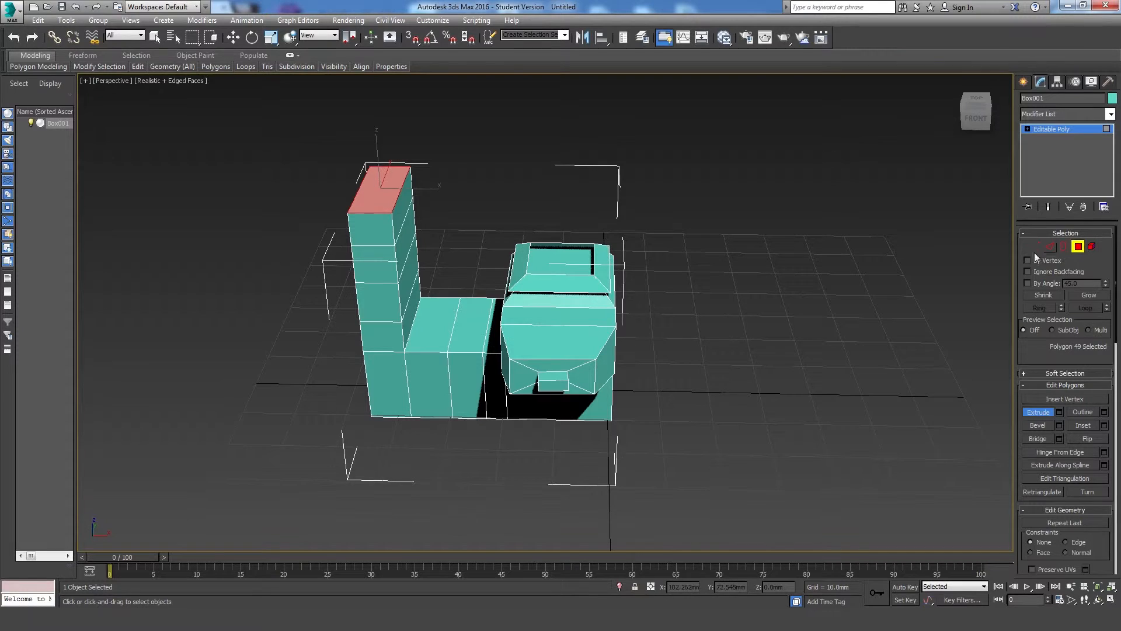
pyautogui.press('w')
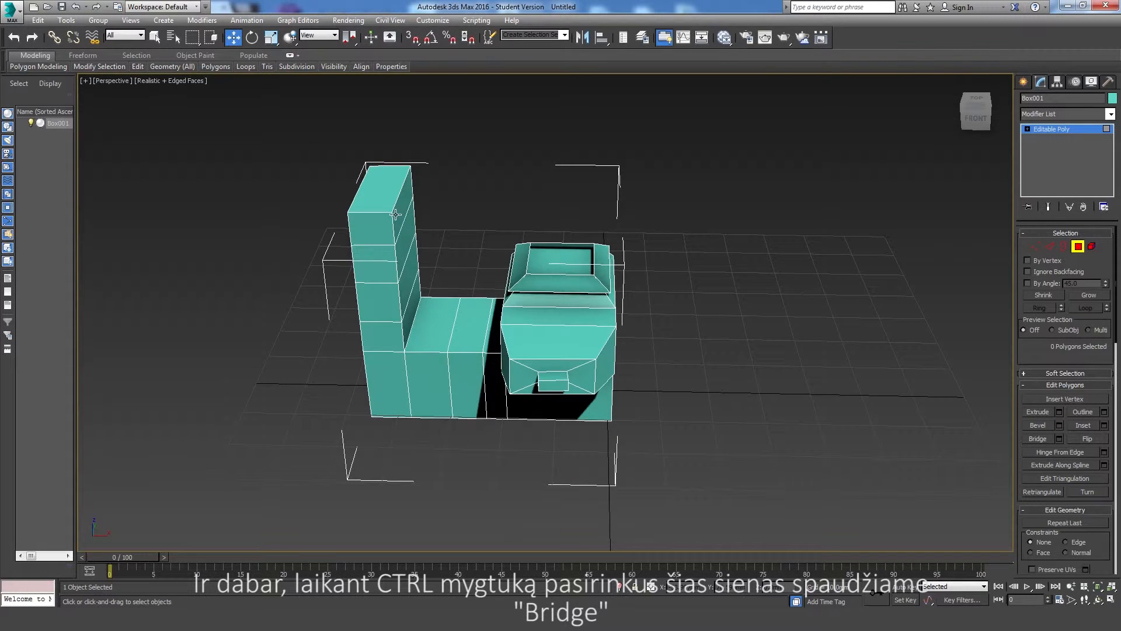
pyautogui.click(400, 205)
pyautogui.keyDown('ctrl'); pyautogui.click(513, 267); pyautogui.keyUp('ctrl')
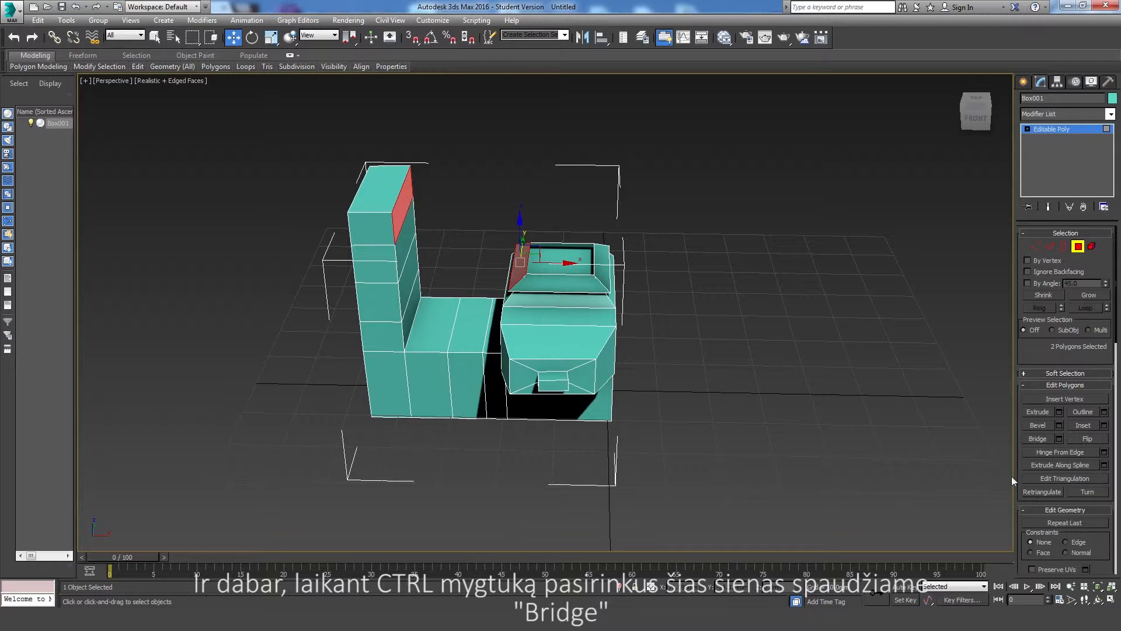
pyautogui.click(1040, 438)
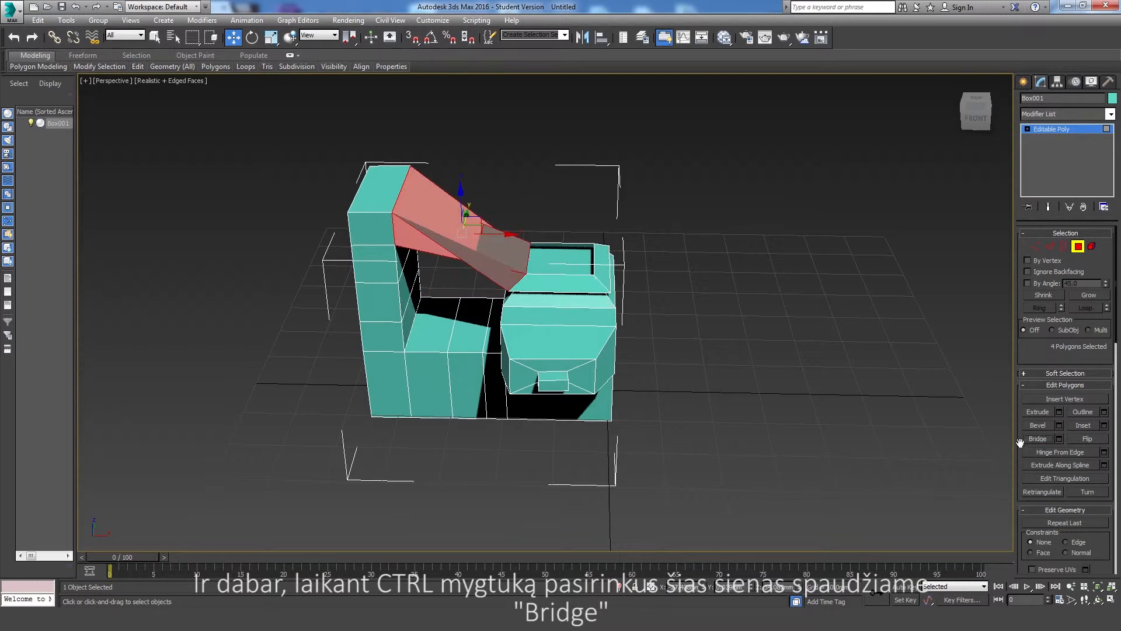
pyautogui.click(765, 345)
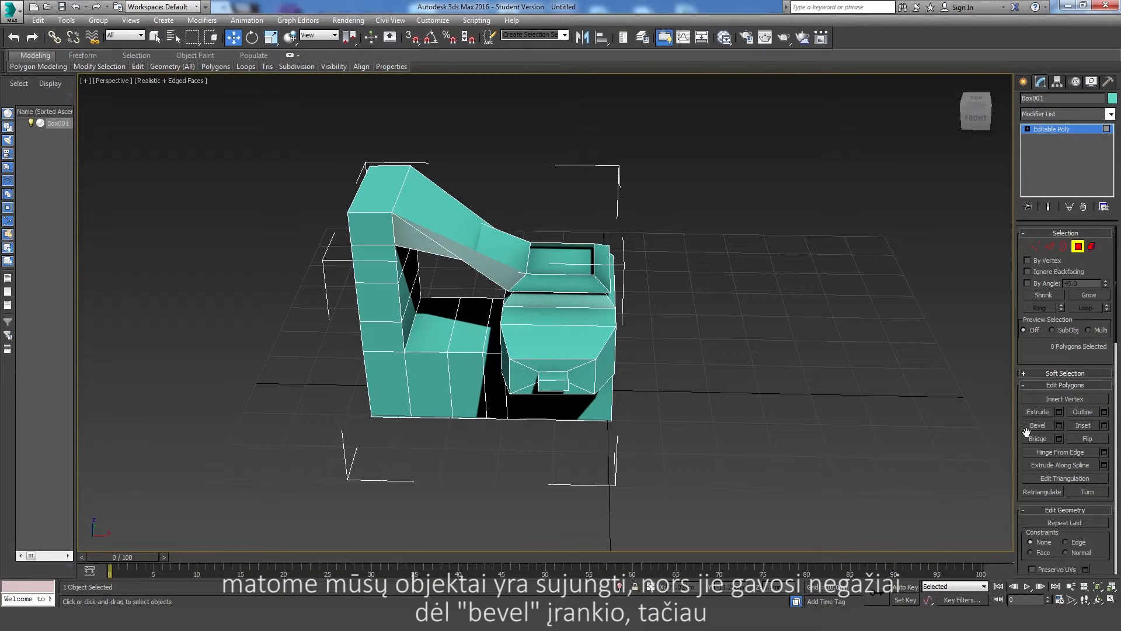
# Switch to edge-level selection and select the Ring, and separately the Loop, of a vertical edge on the tower's front corner
pyautogui.moveTo(463, 396)
pyautogui.keyDown('alt'); pyautogui.mouseDown(button='middle')
pyautogui.moveTo(251, 393)
pyautogui.moveTo(256, 383)
pyautogui.moveTo(328, 405)
pyautogui.moveTo(491, 377)
pyautogui.moveTo(447, 401)
pyautogui.mouseUp(button='middle'); pyautogui.keyUp('alt')
pyautogui.scroll(3, 370, 429)
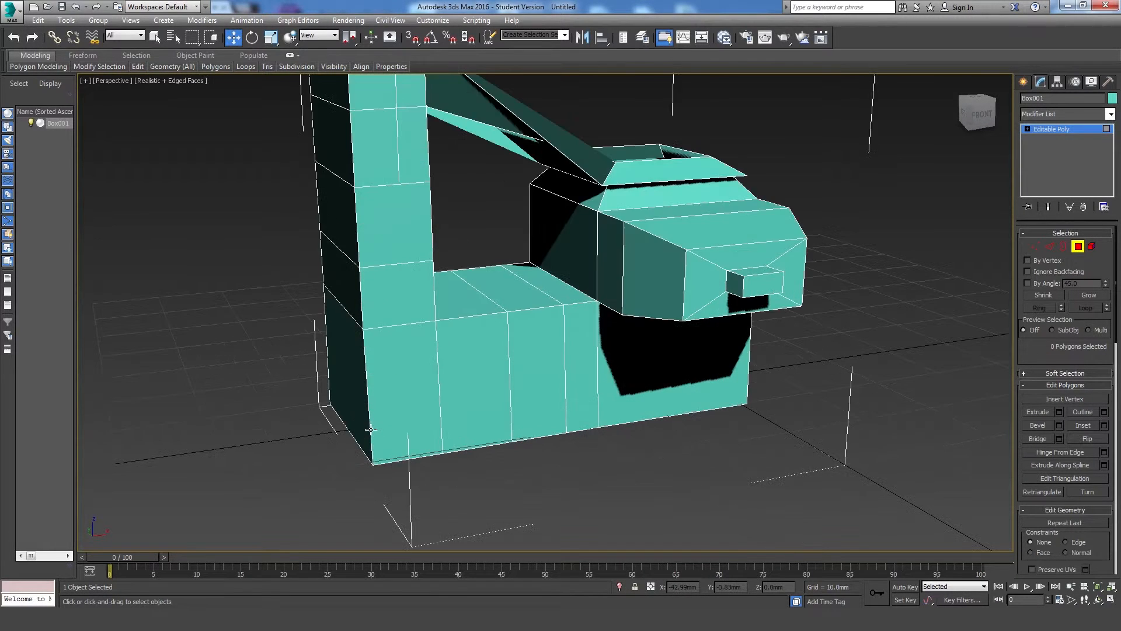
pyautogui.scroll(-3, 370, 430)
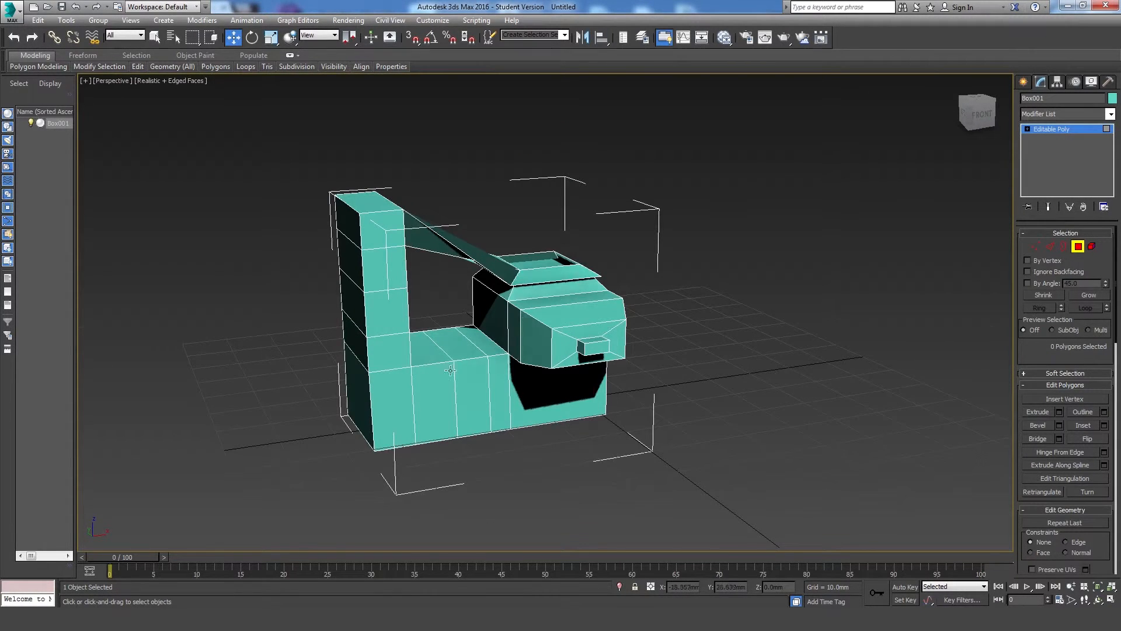
pyautogui.scroll(3, 468, 374)
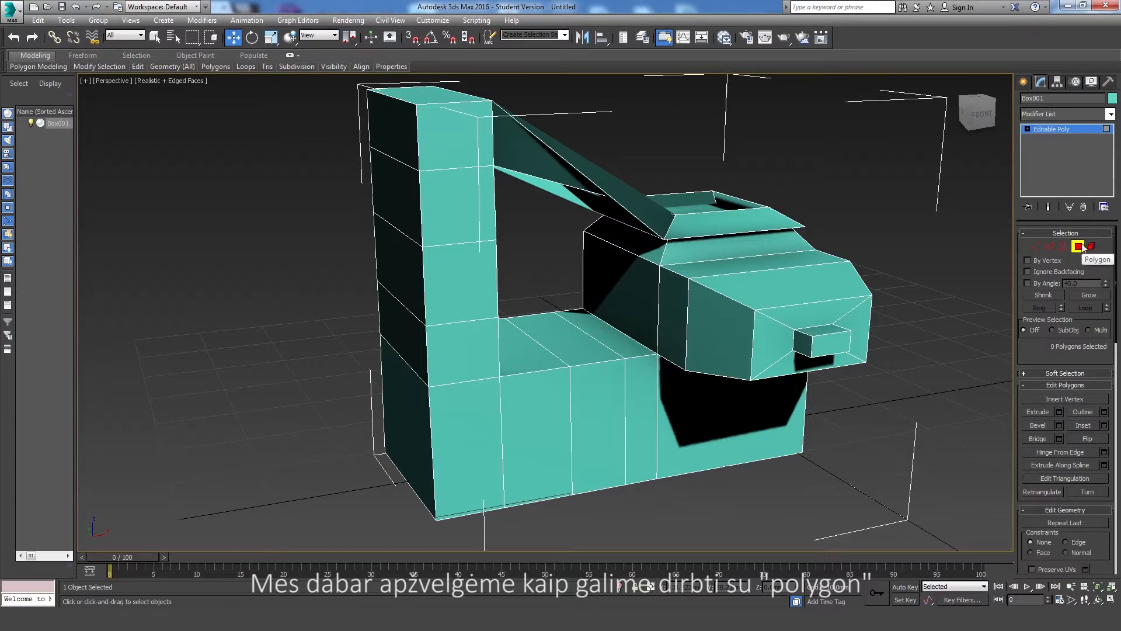
pyautogui.click(1051, 248)
pyautogui.click(424, 283)
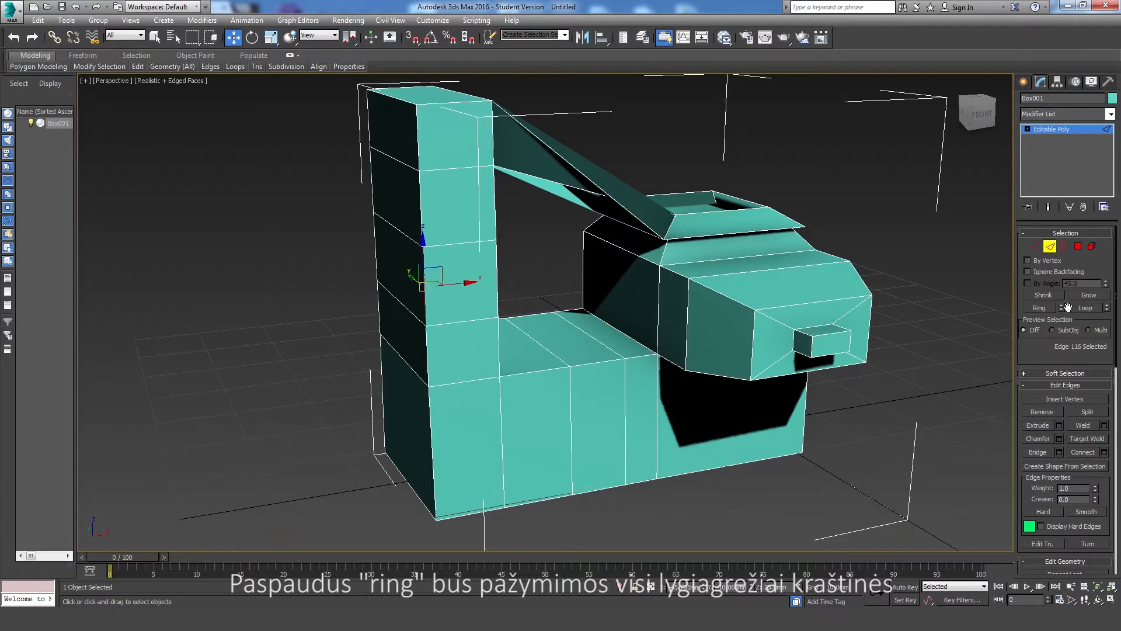
pyautogui.click(1033, 309)
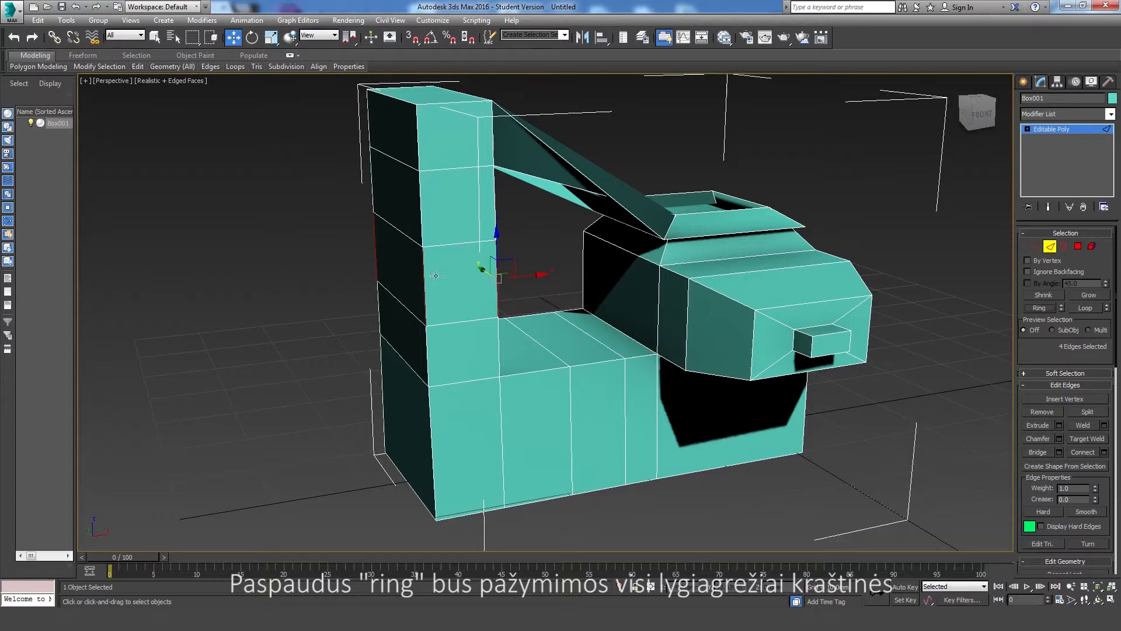
pyautogui.click(424, 307)
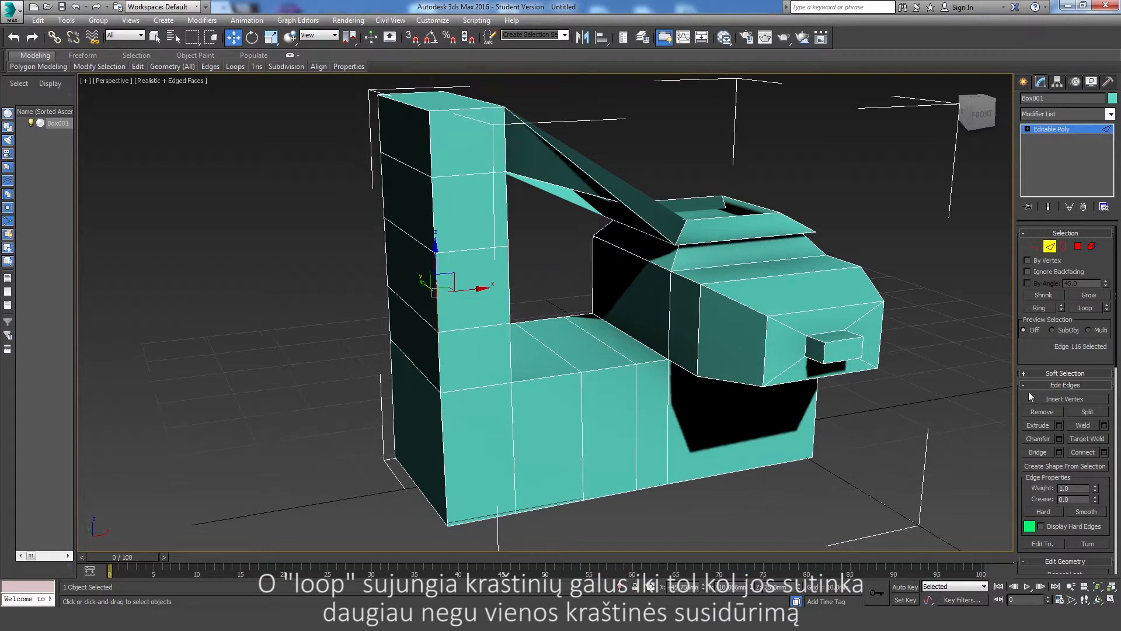
pyautogui.click(1085, 308)
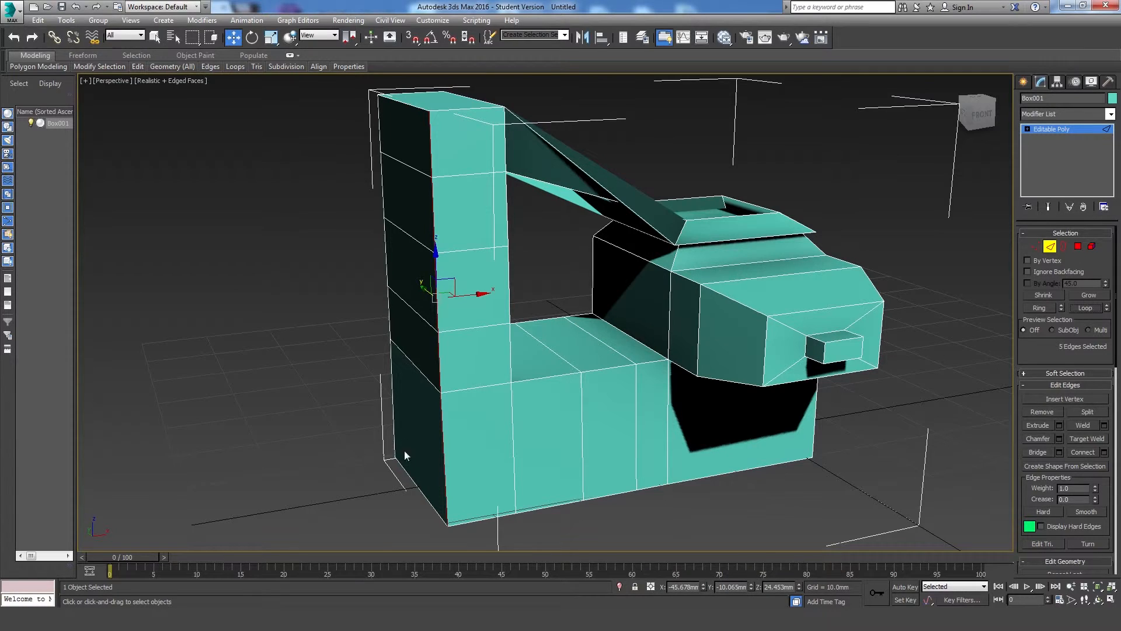
# Select the ring of a vertical edge midway up the tower and connect it with one new horizontal edge loop
pyautogui.click(437, 301)
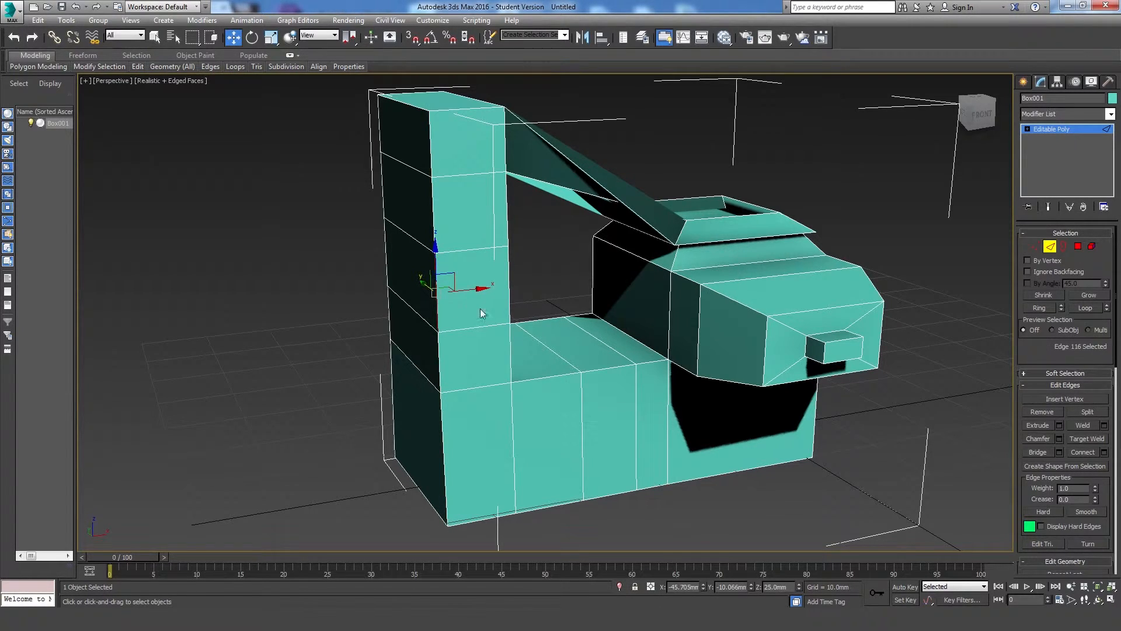
pyautogui.click(1039, 311)
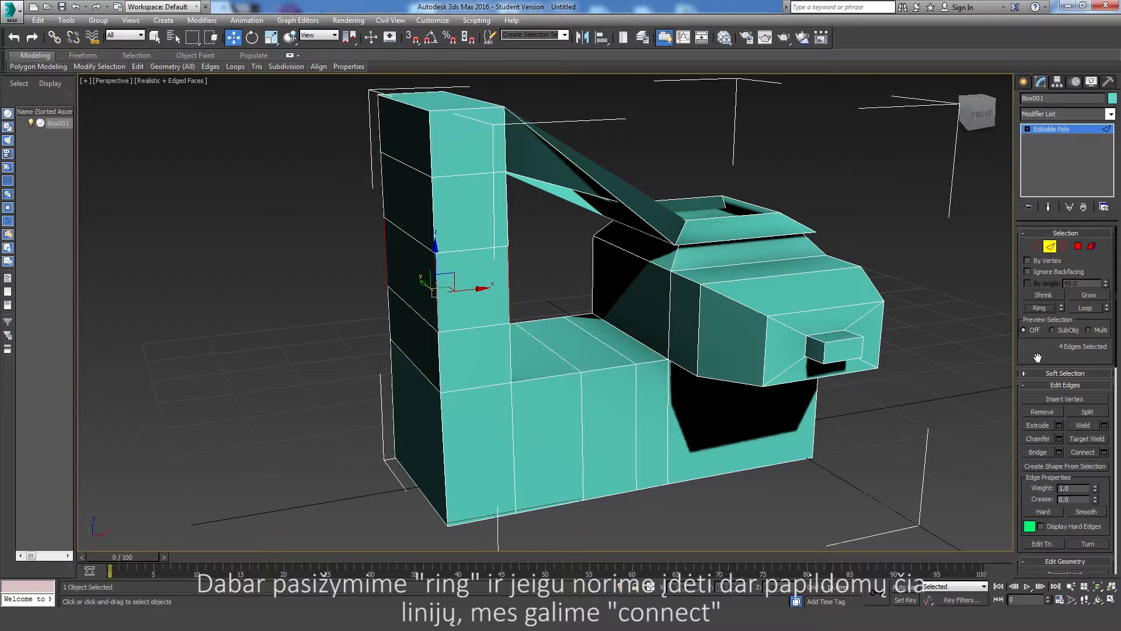
pyautogui.moveTo(1045, 347); pyautogui.dragTo(1035, 203)
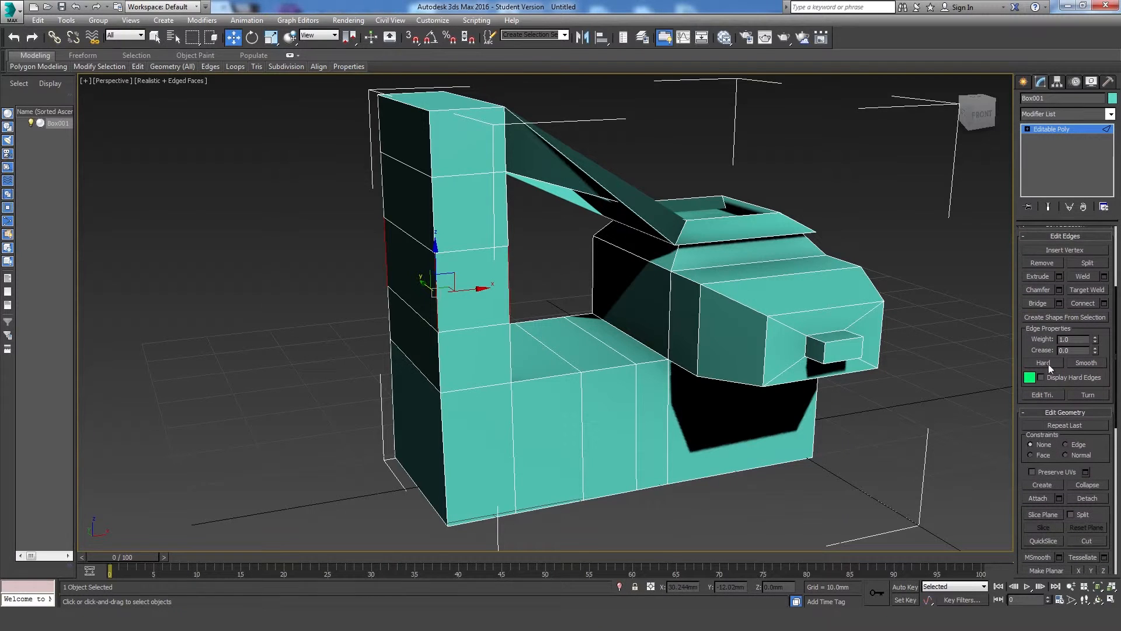
pyautogui.moveTo(1025, 467); pyautogui.dragTo(1013, 580)
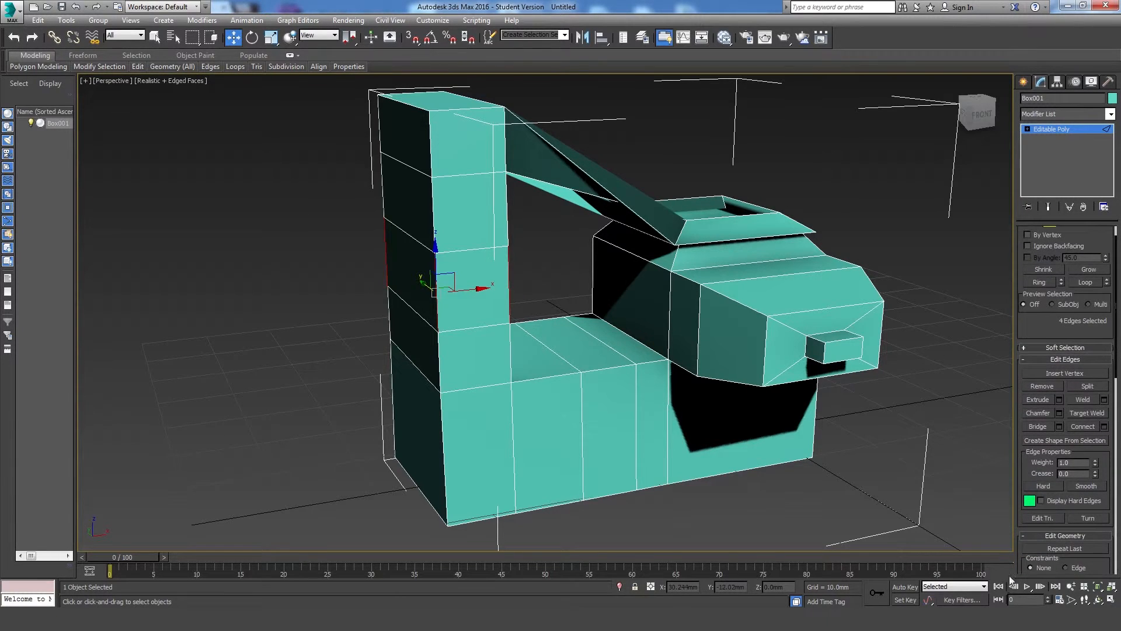
pyautogui.click(1023, 348)
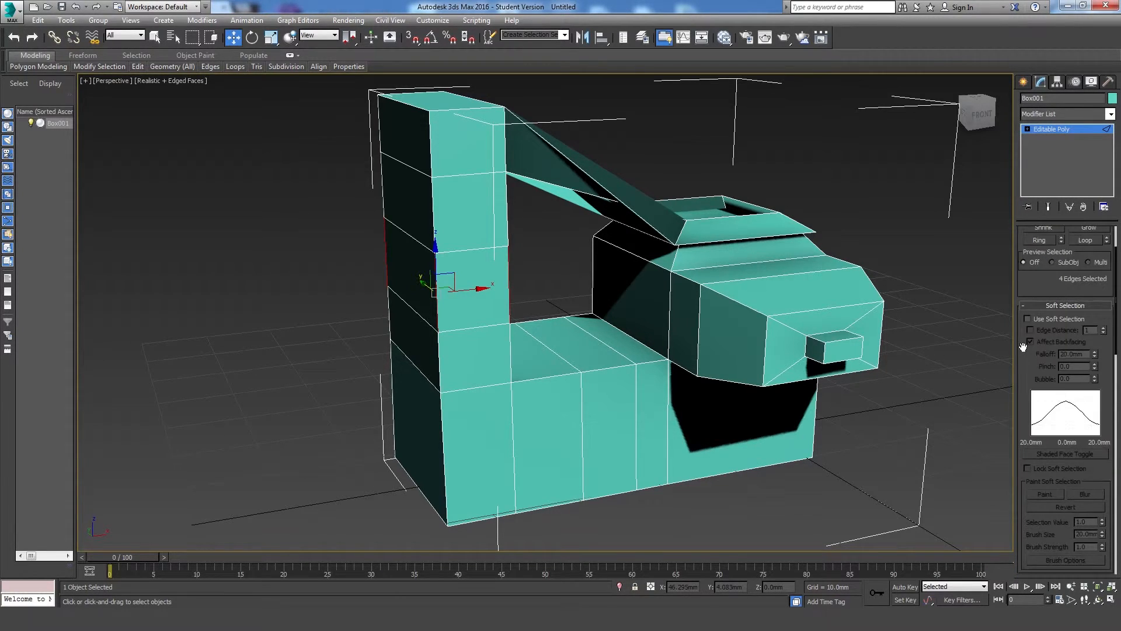
pyautogui.click(1024, 306)
pyautogui.moveTo(1039, 428); pyautogui.dragTo(1036, 414)
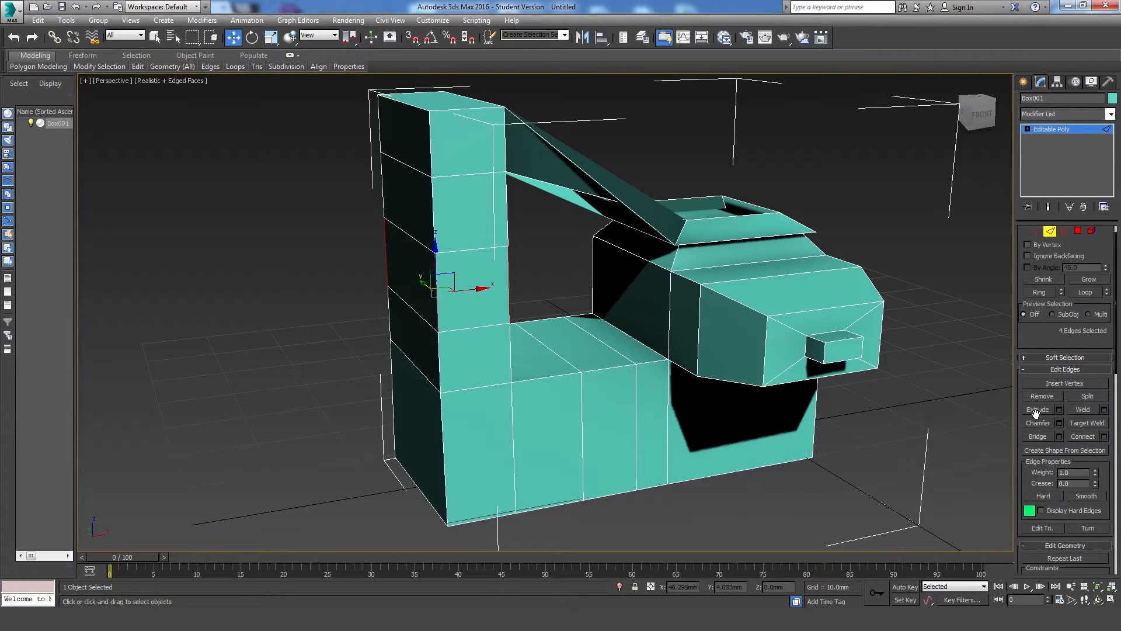
pyautogui.click(1077, 436)
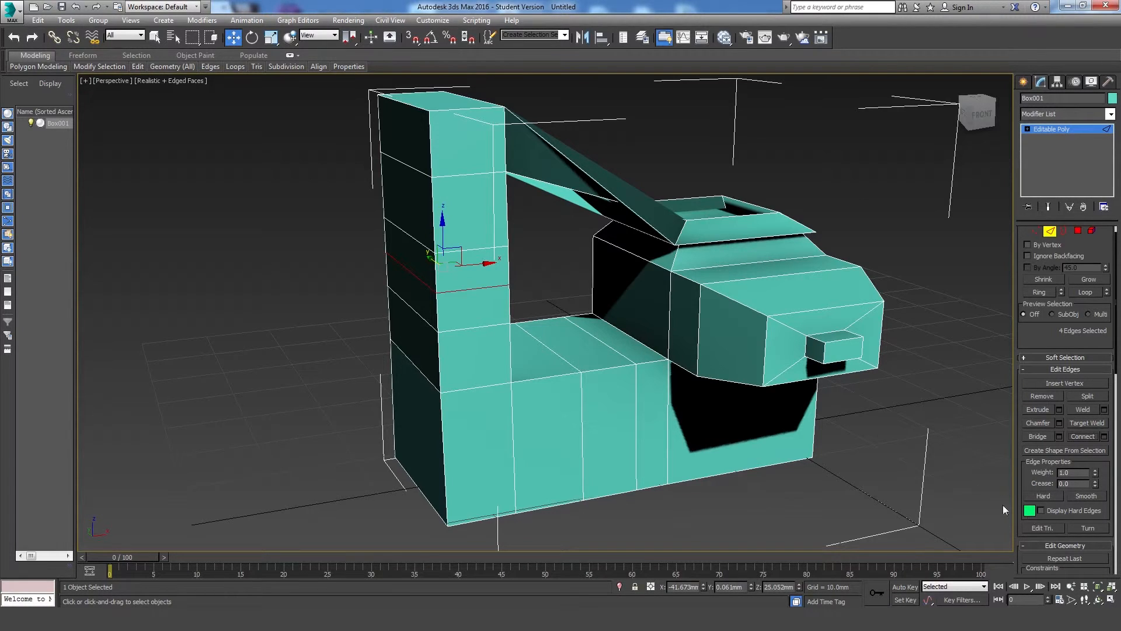
# Connect the ring of edges just above the new tower loop with 2 segments, pinch 0 and slide 6, and deselect the edges
pyautogui.hotkey('ctrl', 'z')
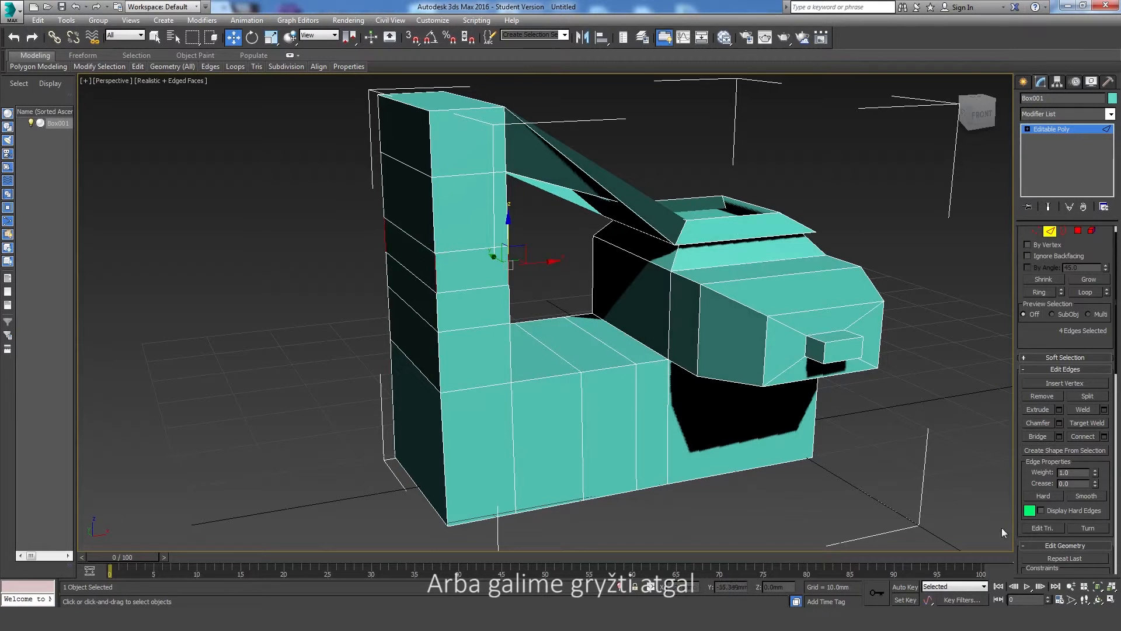
pyautogui.click(1103, 437)
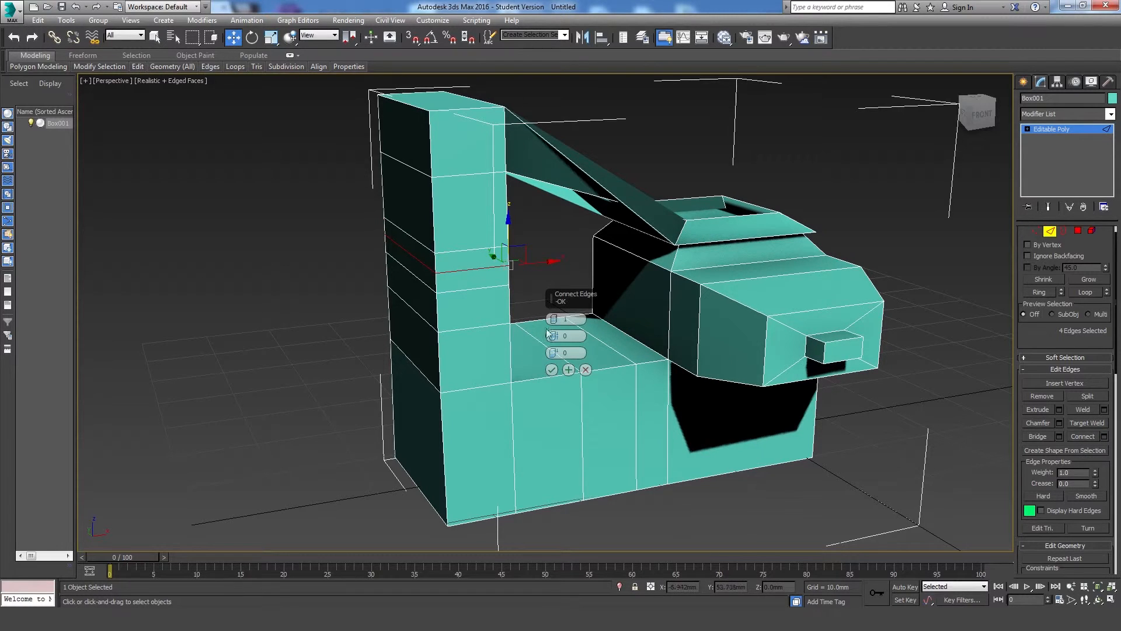
pyautogui.moveTo(559, 319); pyautogui.dragTo(559, 313)
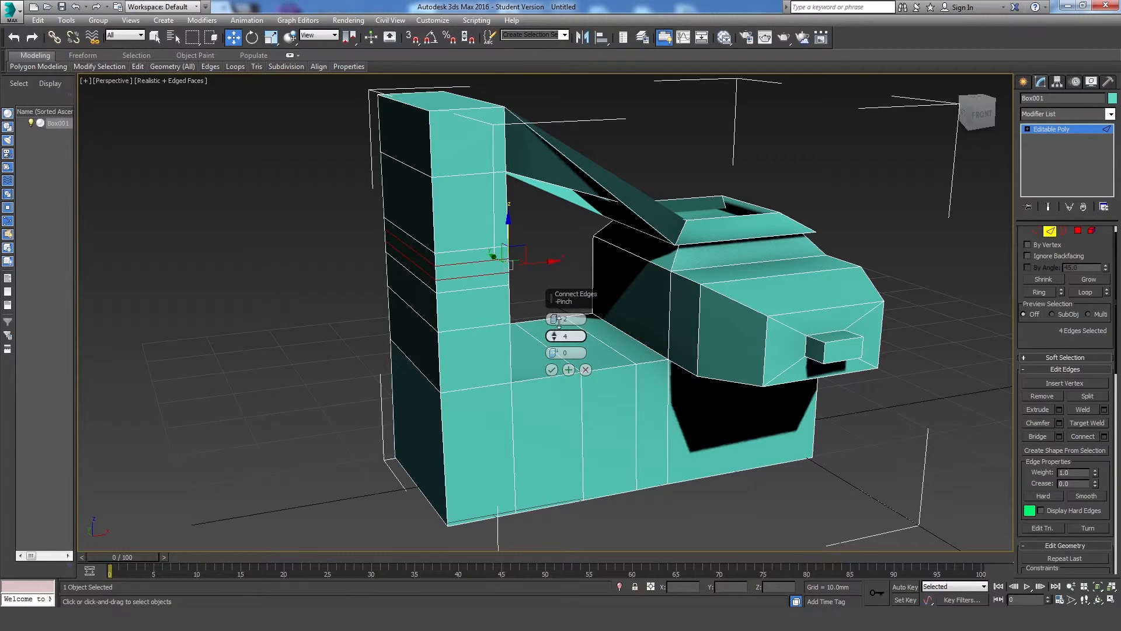
pyautogui.moveTo(557, 334)
pyautogui.mouseDown()
pyautogui.moveTo(556, 344)
pyautogui.moveTo(564, 281)
pyautogui.moveTo(568, 340)
pyautogui.mouseUp()
pyautogui.moveTo(567, 323); pyautogui.dragTo(557, 338)
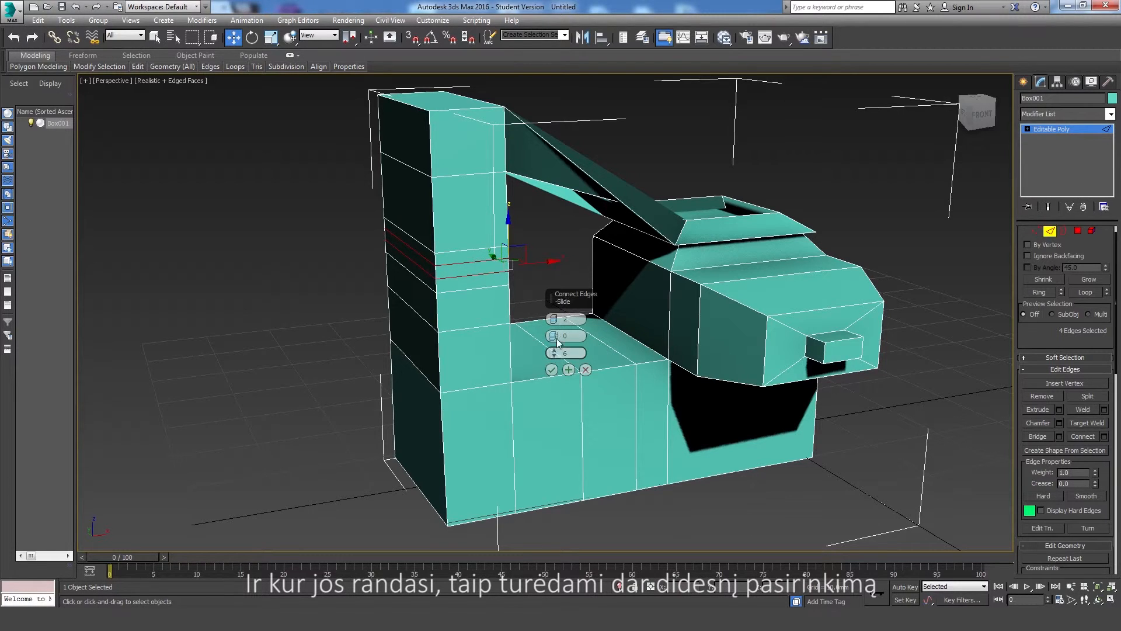
pyautogui.click(552, 369)
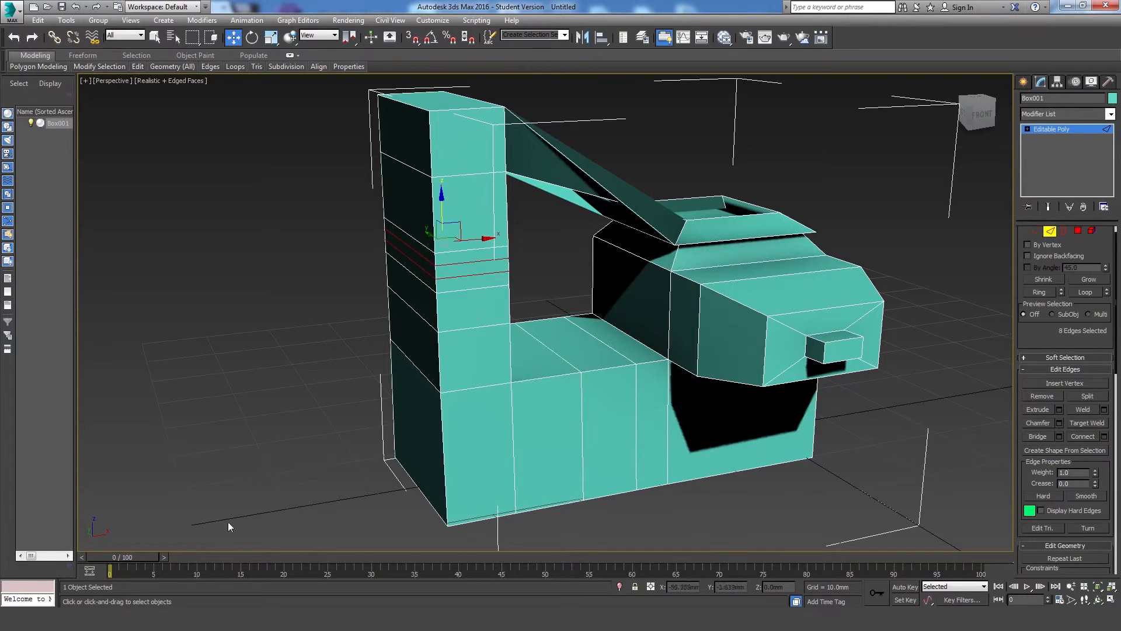
pyautogui.click(862, 426)
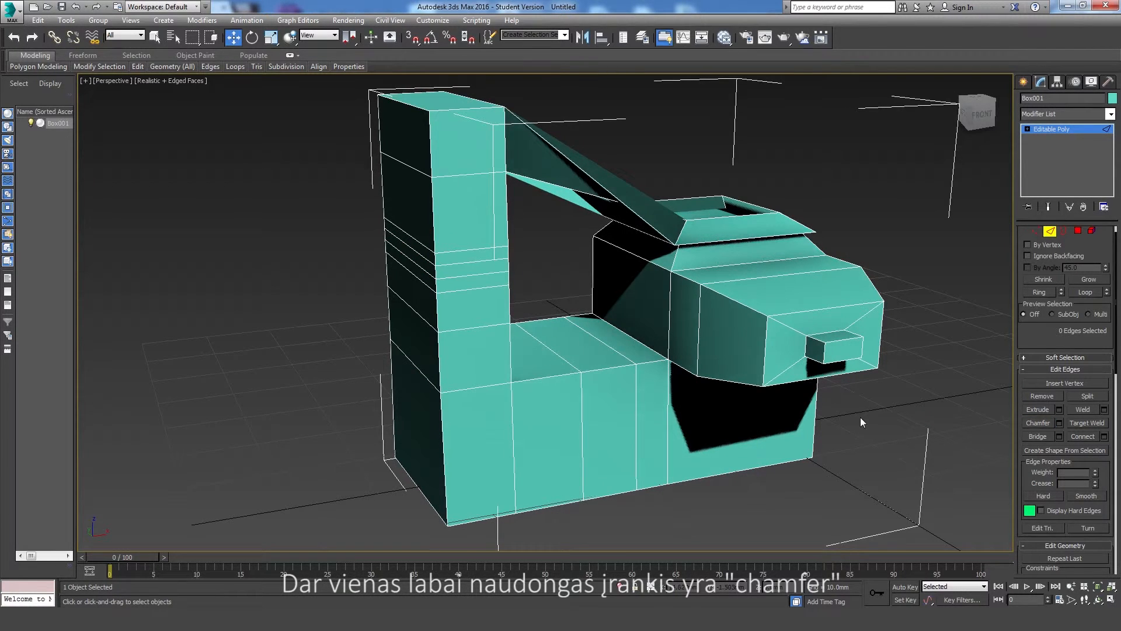
# Chamfer a top front edge of the low side block and a vertical corner edge on the tower's lower part
pyautogui.click(1029, 424)
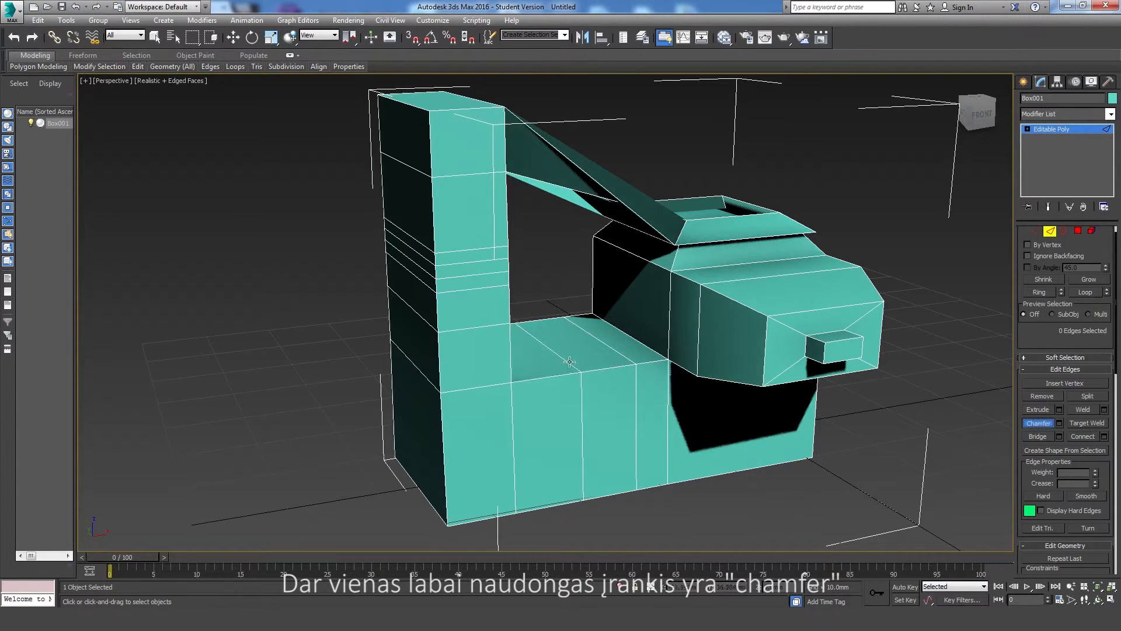
pyautogui.moveTo(547, 384); pyautogui.dragTo(546, 391)
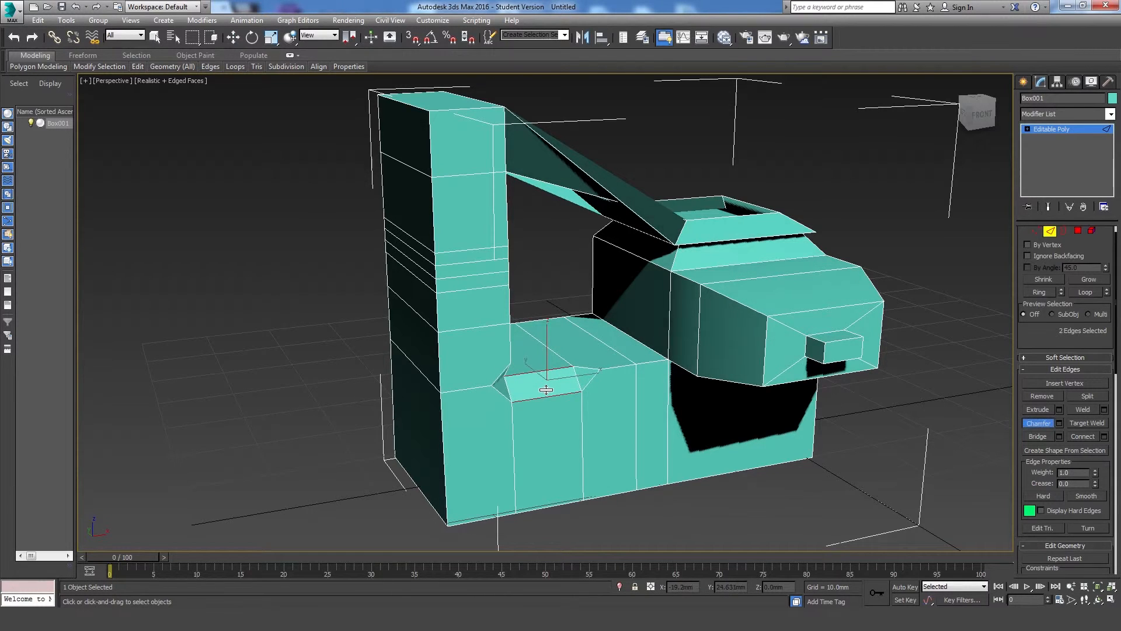
pyautogui.moveTo(443, 356); pyautogui.dragTo(453, 360)
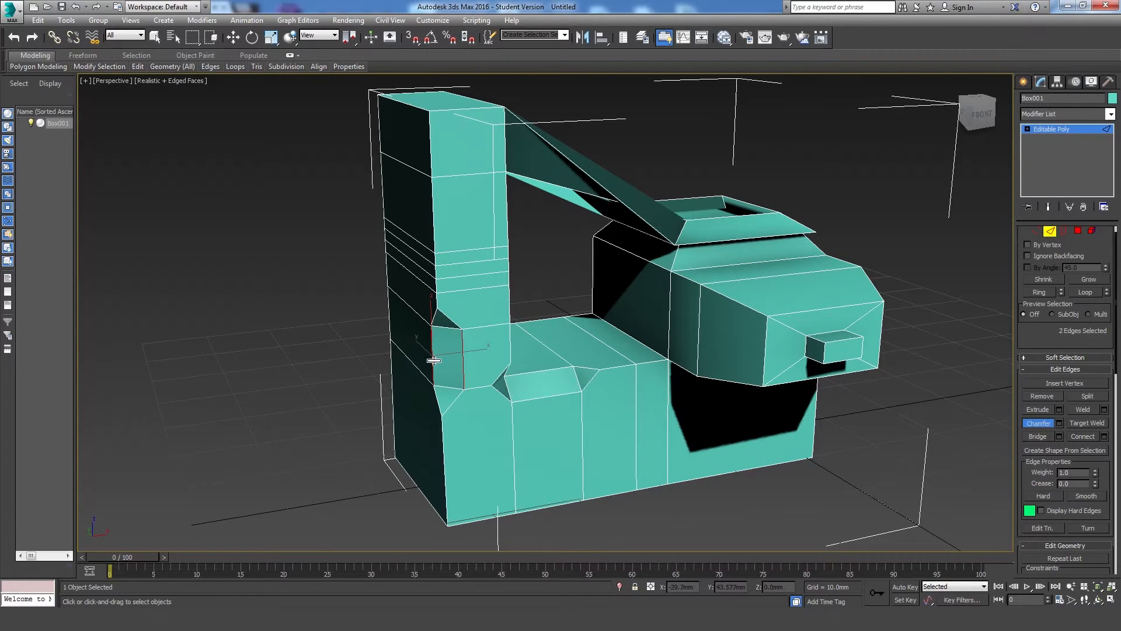
# Chamfer the vertical corner edge on the tower's upper part by about 2.418 mm with 7 segments and the Standard Chamfer type, then deselect
pyautogui.click(433, 219)
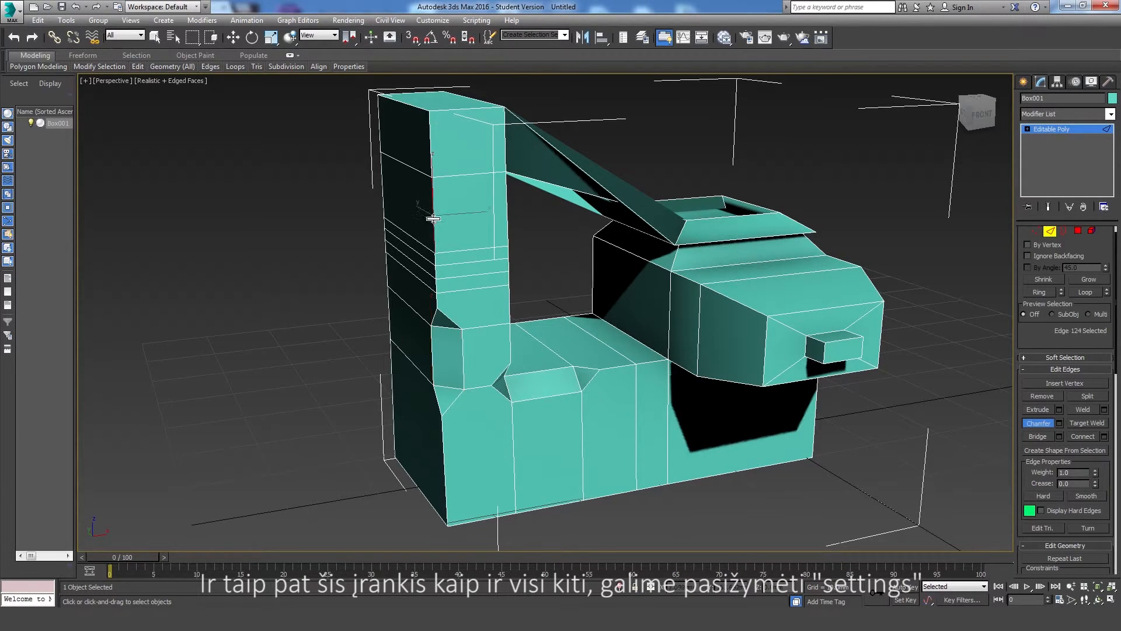
pyautogui.click(1059, 423)
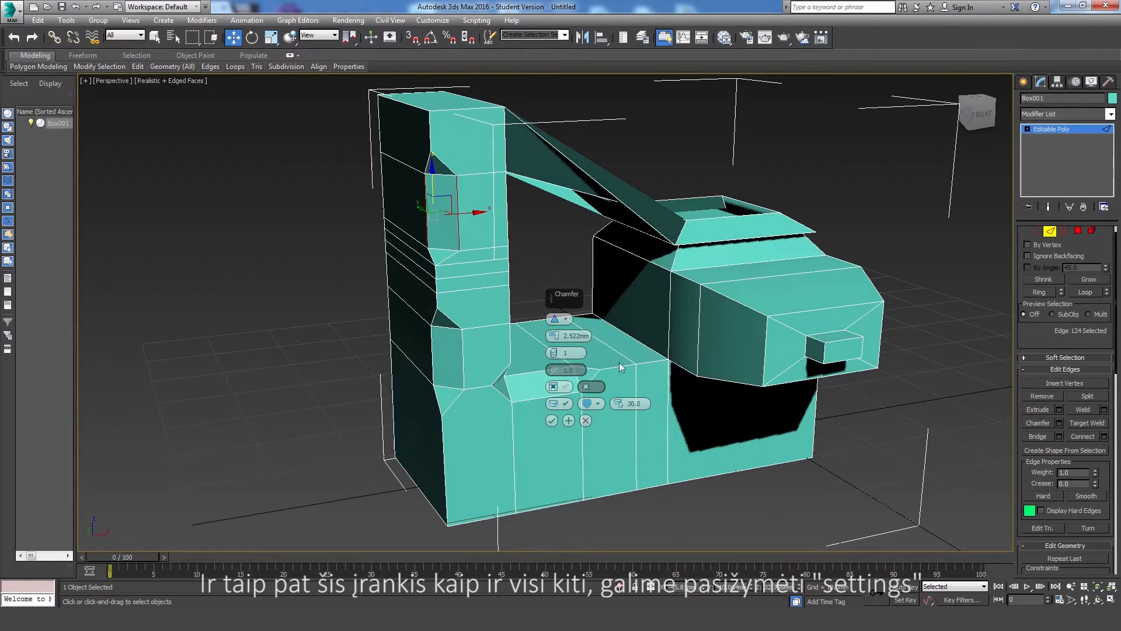
pyautogui.moveTo(556, 353)
pyautogui.mouseDown()
pyautogui.moveTo(556, 338)
pyautogui.moveTo(553, 367)
pyautogui.moveTo(552, 340)
pyautogui.mouseUp()
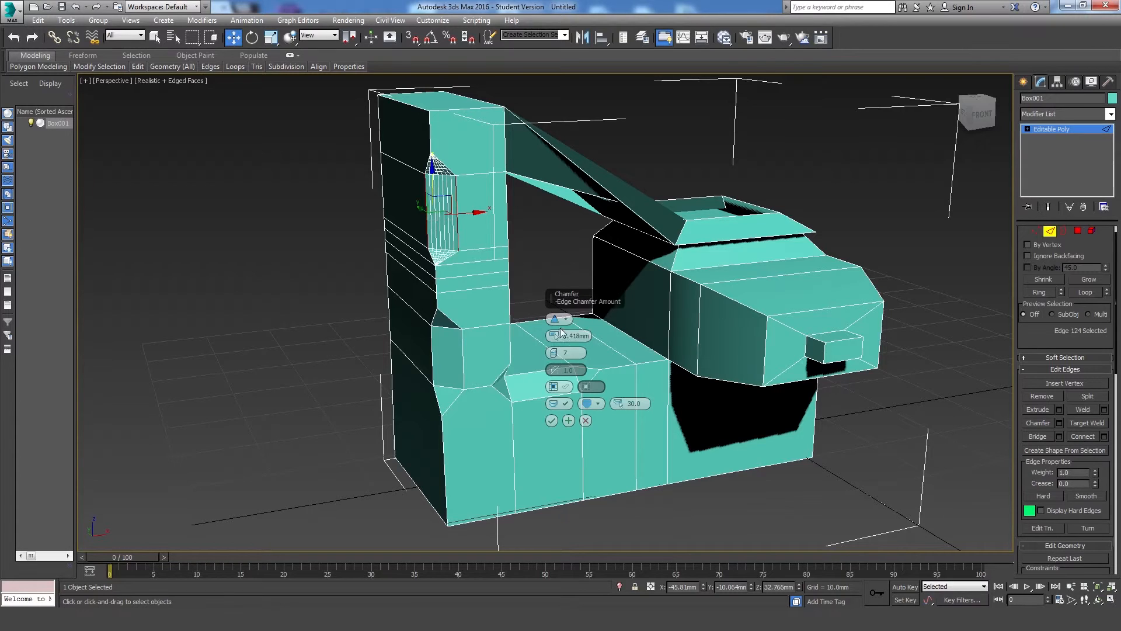
pyautogui.click(559, 319)
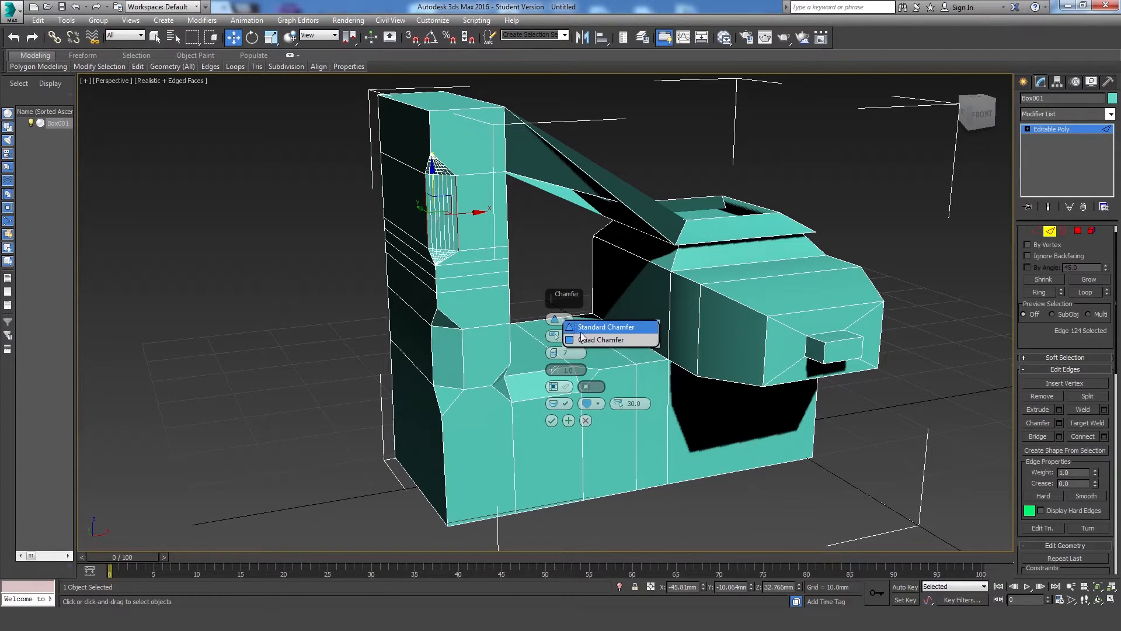
pyautogui.click(596, 339)
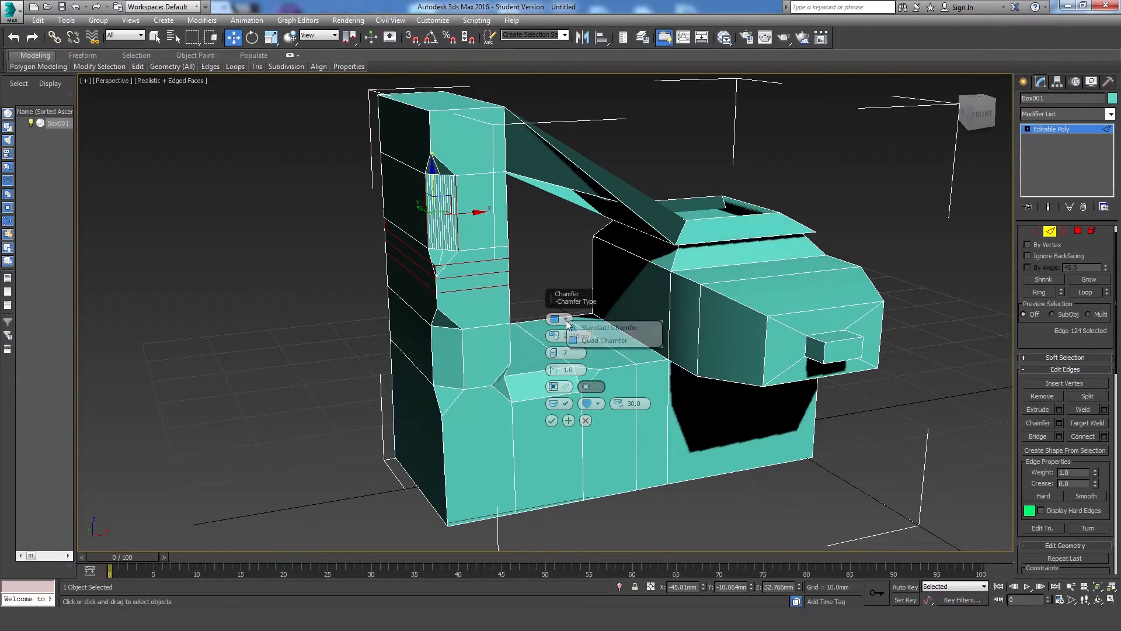
pyautogui.click(590, 327)
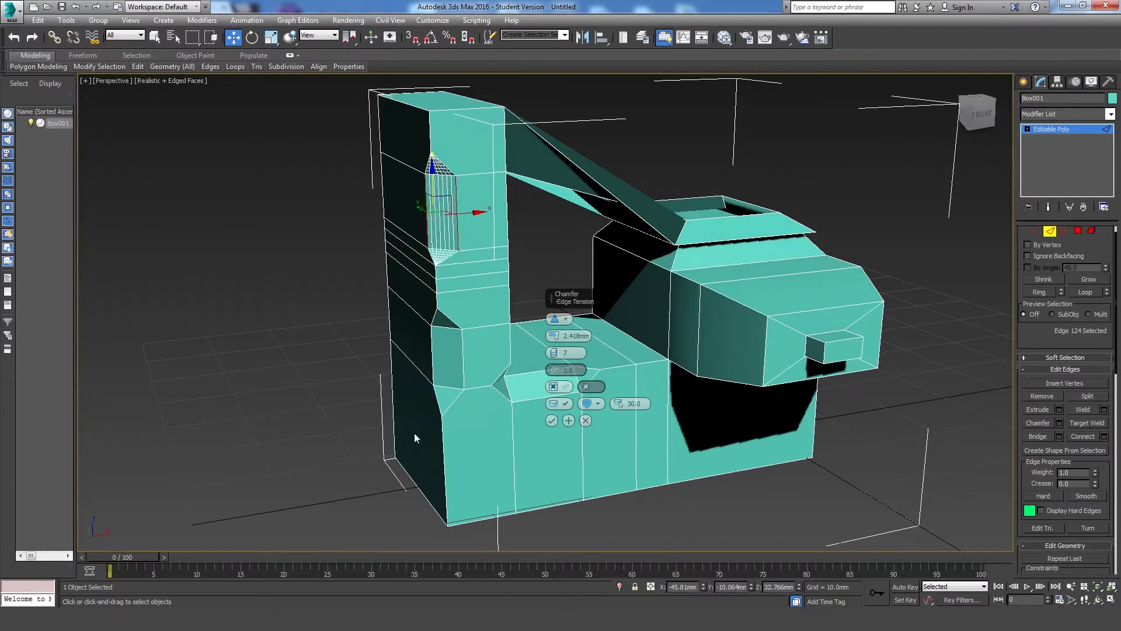
pyautogui.click(551, 421)
pyautogui.click(654, 527)
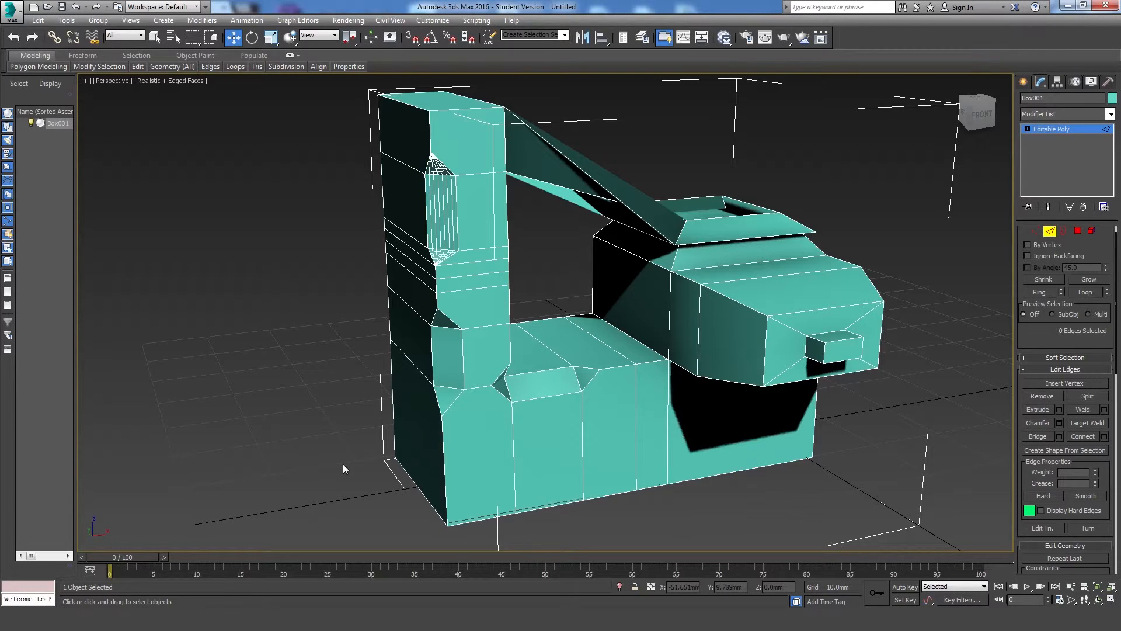
# Switch to vertex-level selection, chamfer the upper corner vertex at the rear of the protruding block's side face, and clear the selection
pyautogui.click(1035, 231)
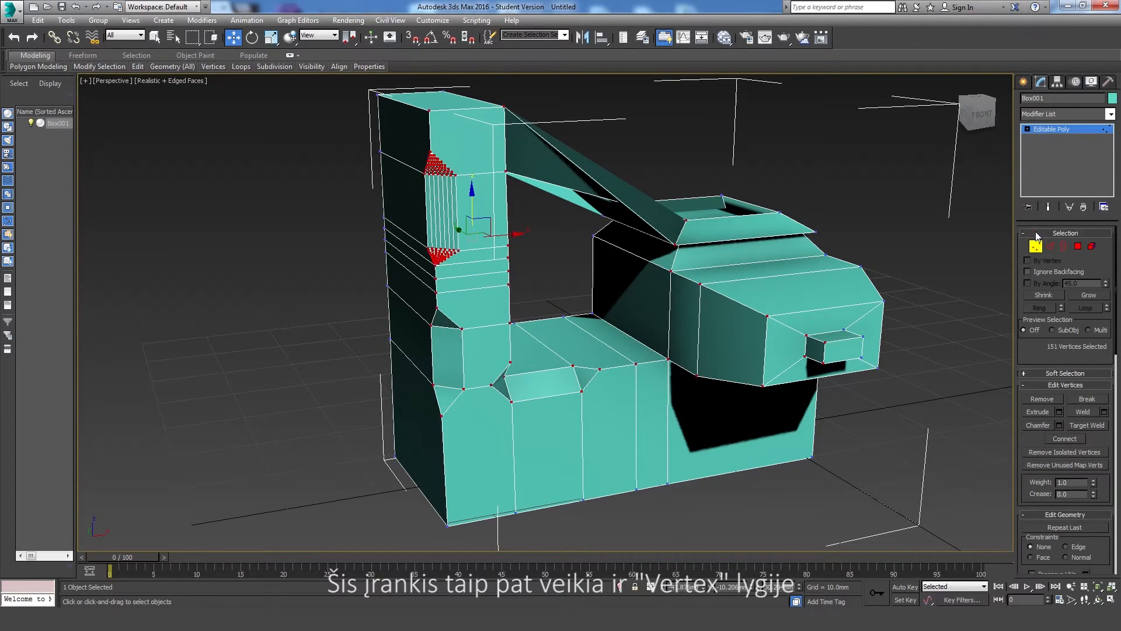
pyautogui.click(678, 528)
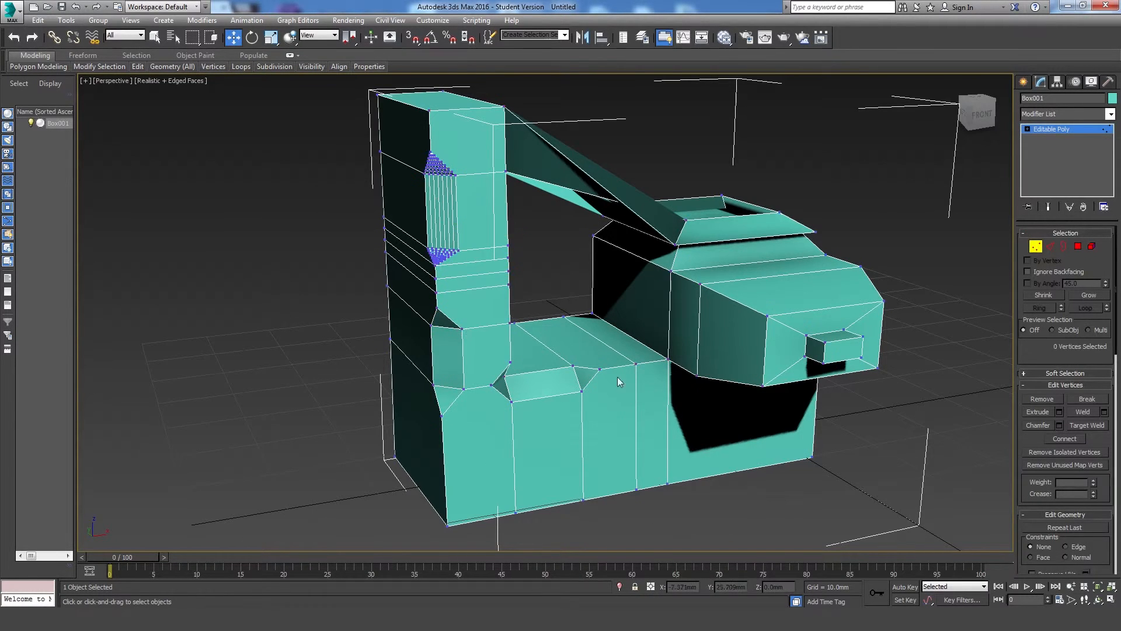
pyautogui.click(700, 283)
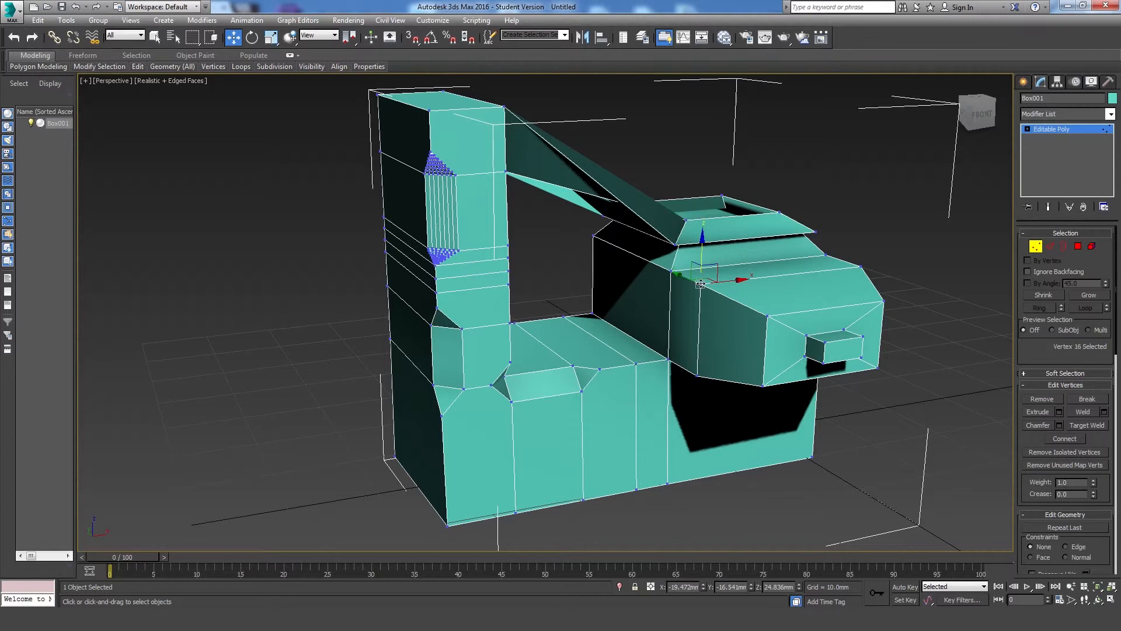
pyautogui.click(1043, 425)
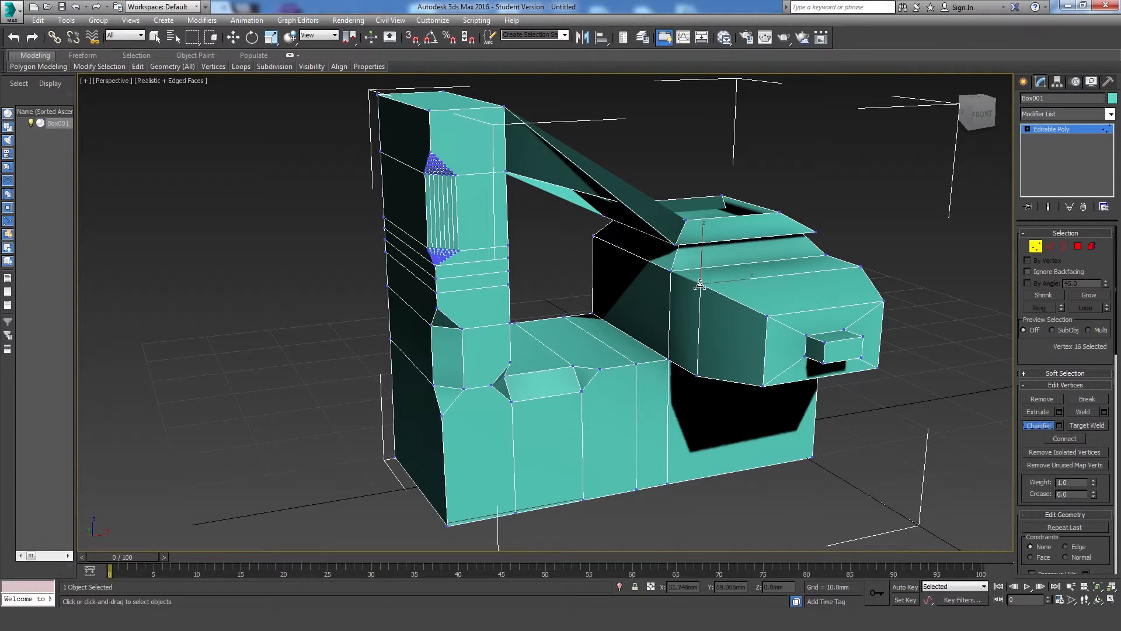
pyautogui.moveTo(699, 283); pyautogui.dragTo(725, 300)
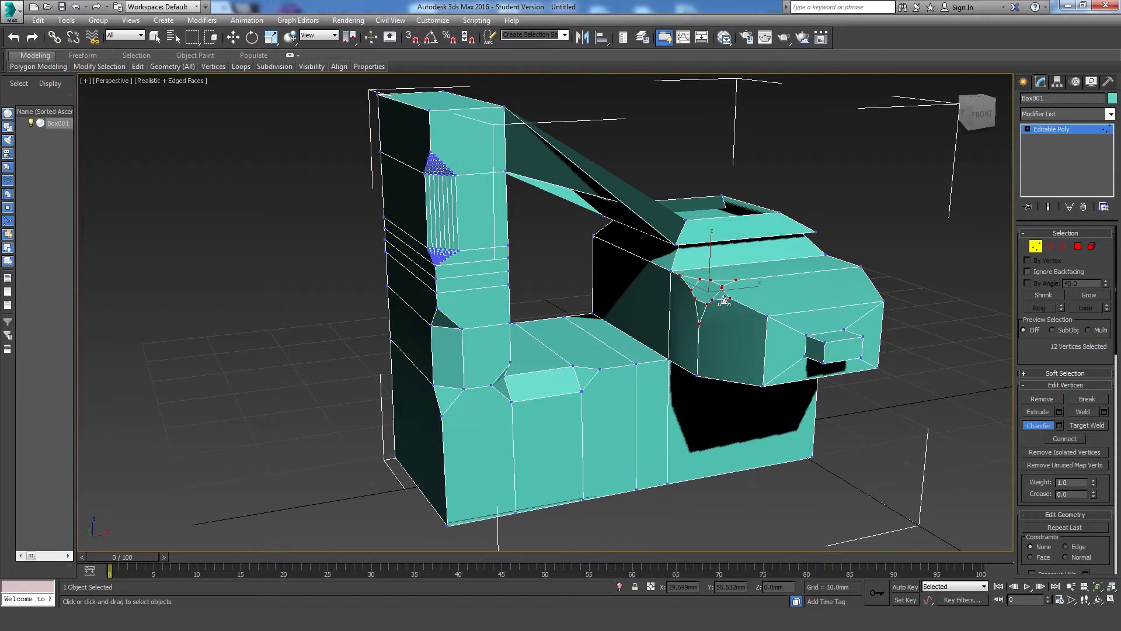
pyautogui.click(855, 417)
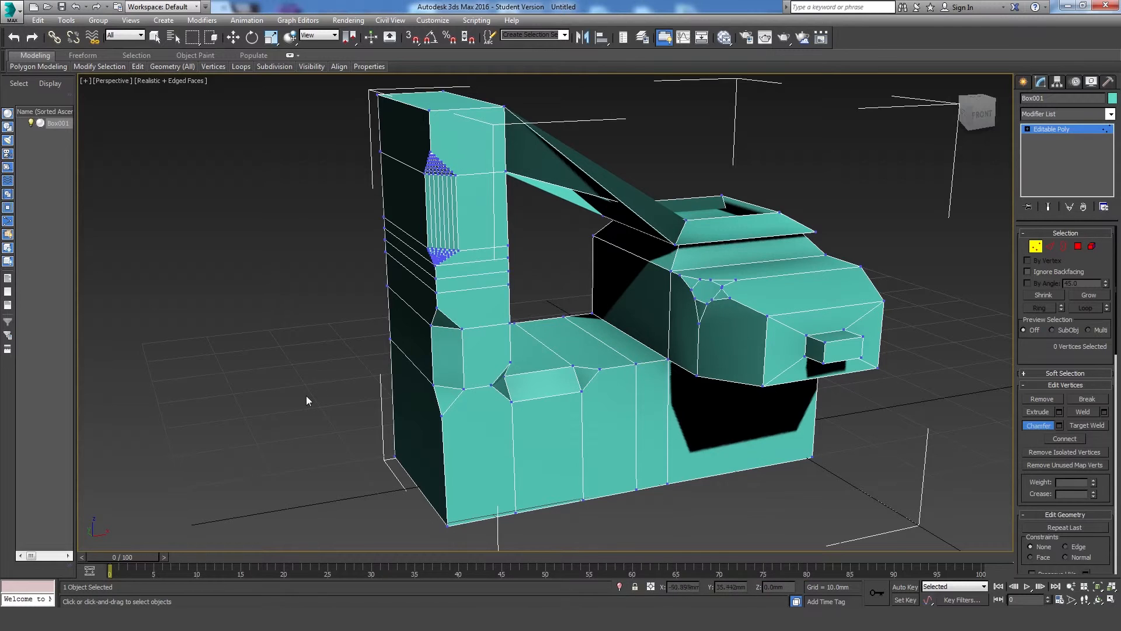
# Set the movement constraint to Edge and slide the protruding block's lower front corner vertex back along its bottom edge
pyautogui.moveTo(730, 298); pyautogui.dragTo(694, 325)
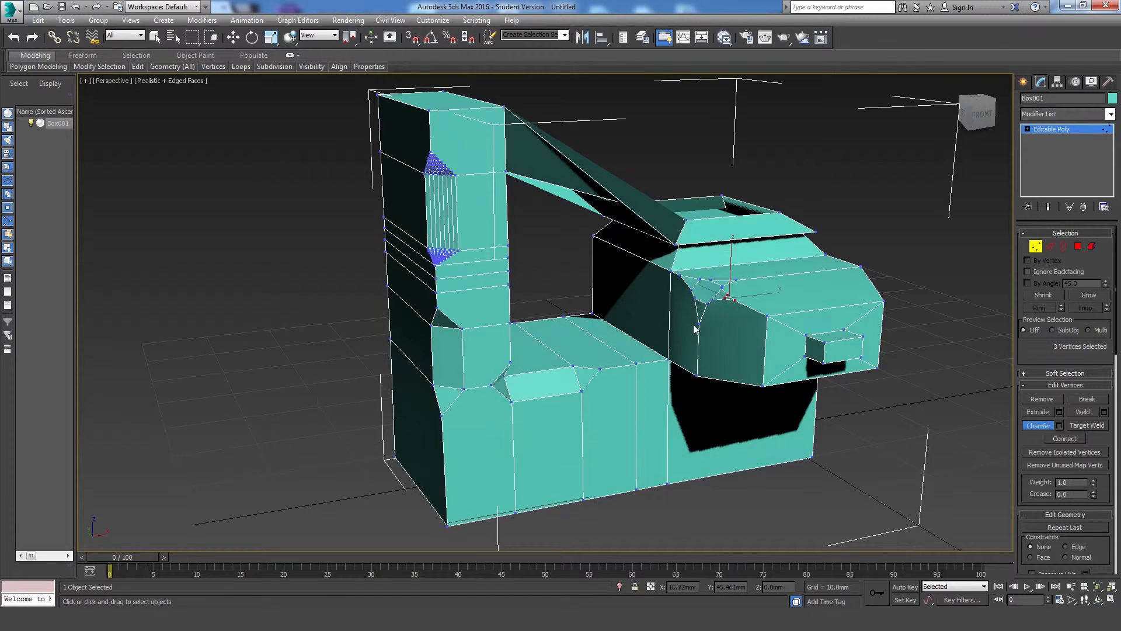
pyautogui.click(1066, 546)
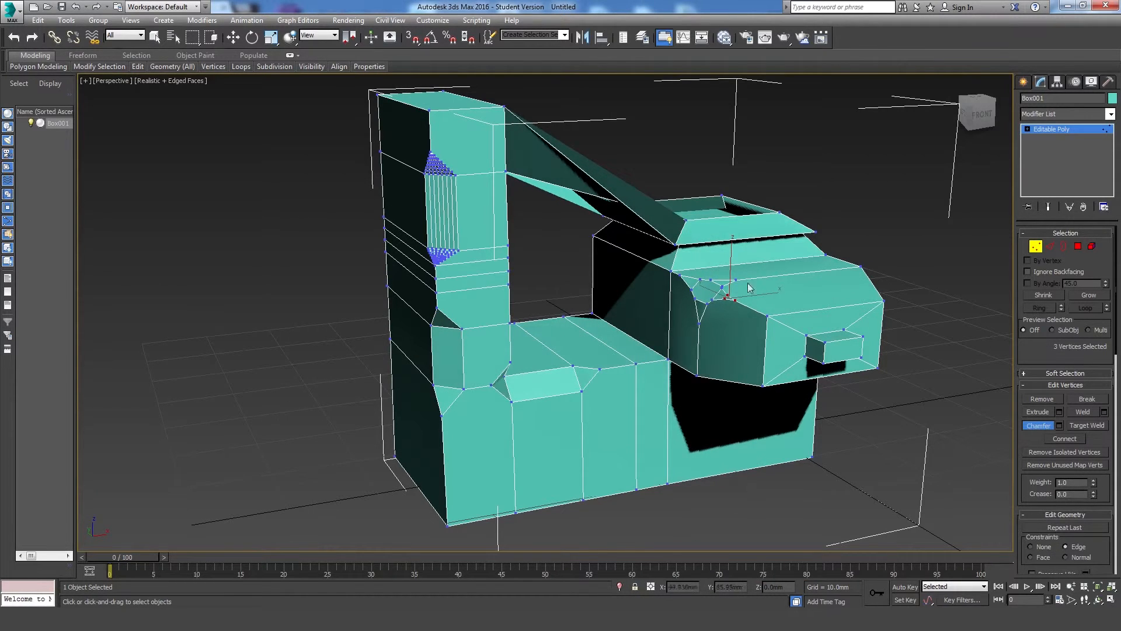
pyautogui.click(233, 38)
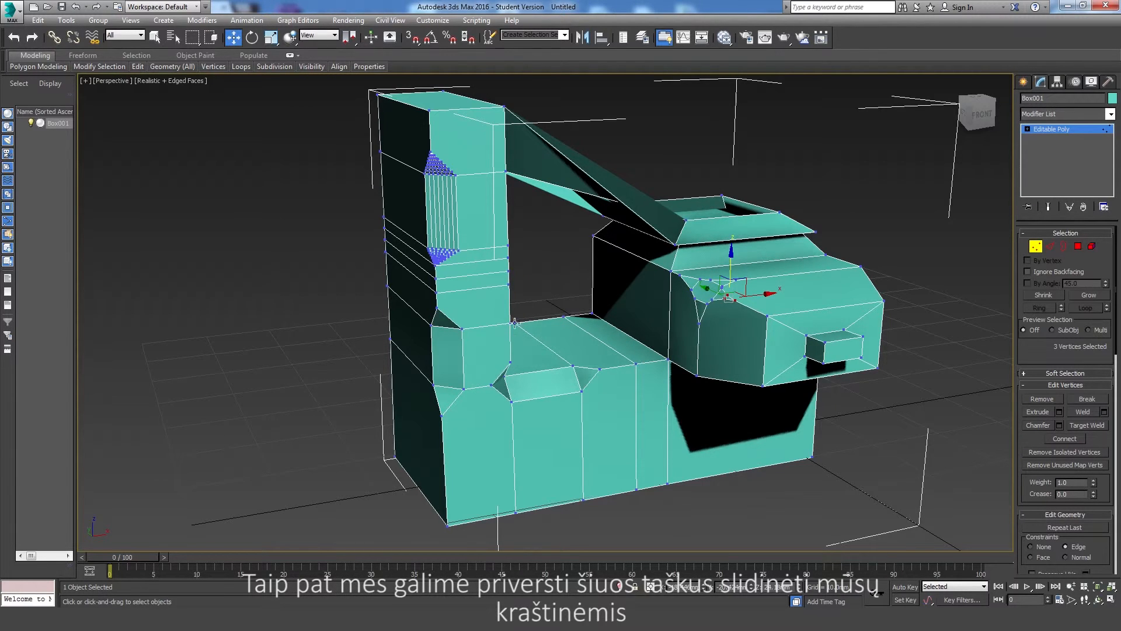
pyautogui.click(763, 385)
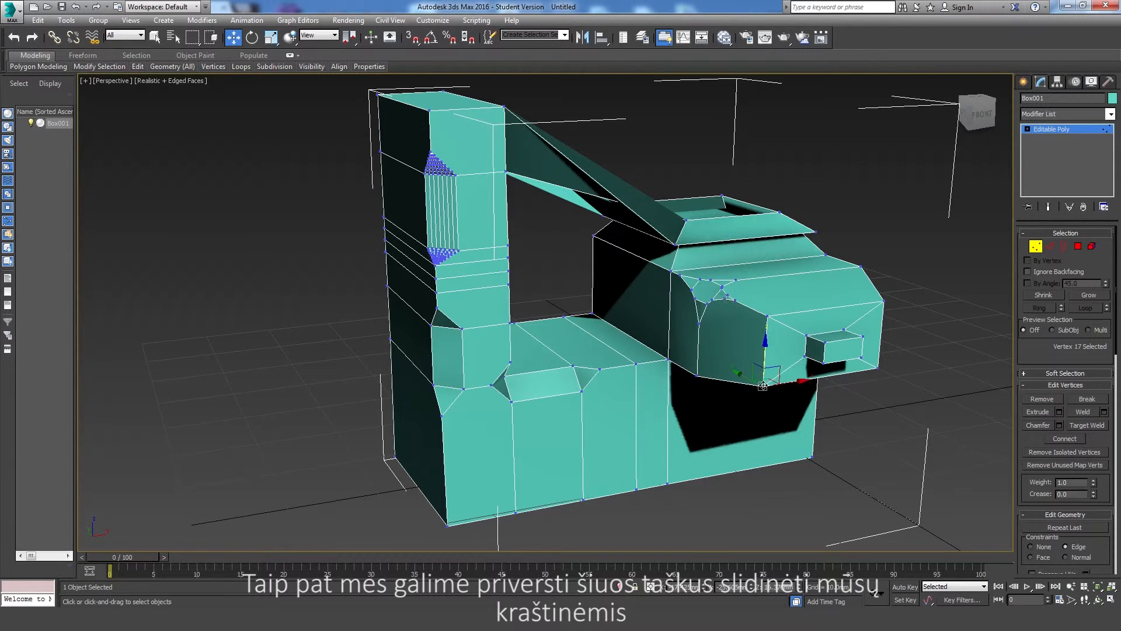
pyautogui.moveTo(745, 376)
pyautogui.mouseDown()
pyautogui.moveTo(757, 383)
pyautogui.moveTo(772, 310)
pyautogui.moveTo(764, 353)
pyautogui.moveTo(796, 383)
pyautogui.moveTo(779, 384)
pyautogui.mouseUp()
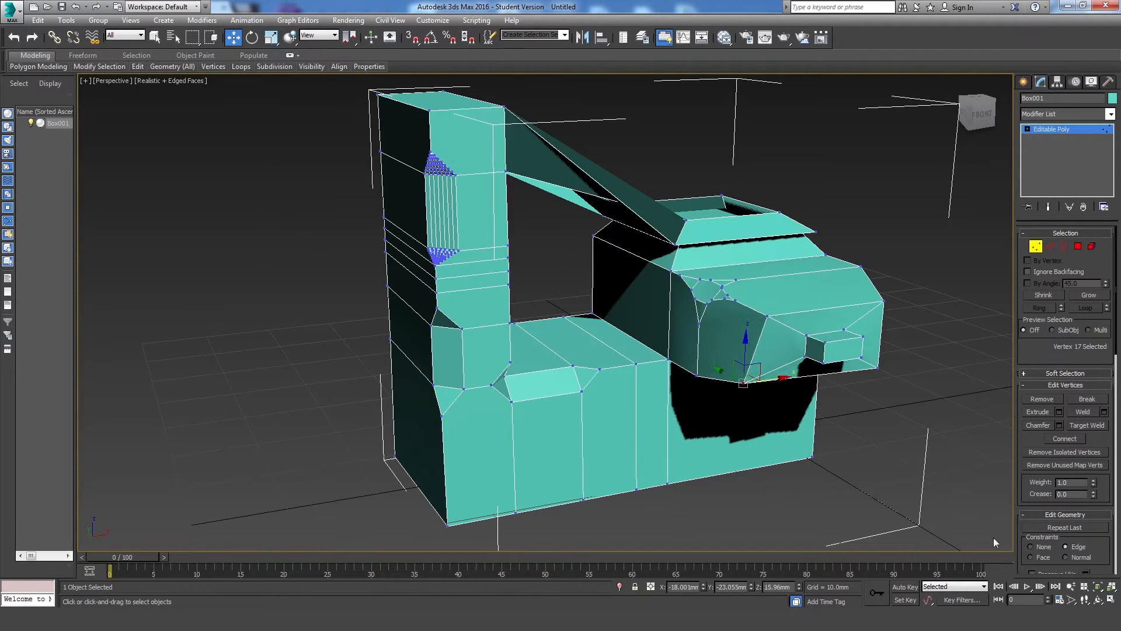
# Slide the same vertex along the edges to beside the block's rear bottom corner, then reset the constraint to None and deselect
pyautogui.click(1067, 546)
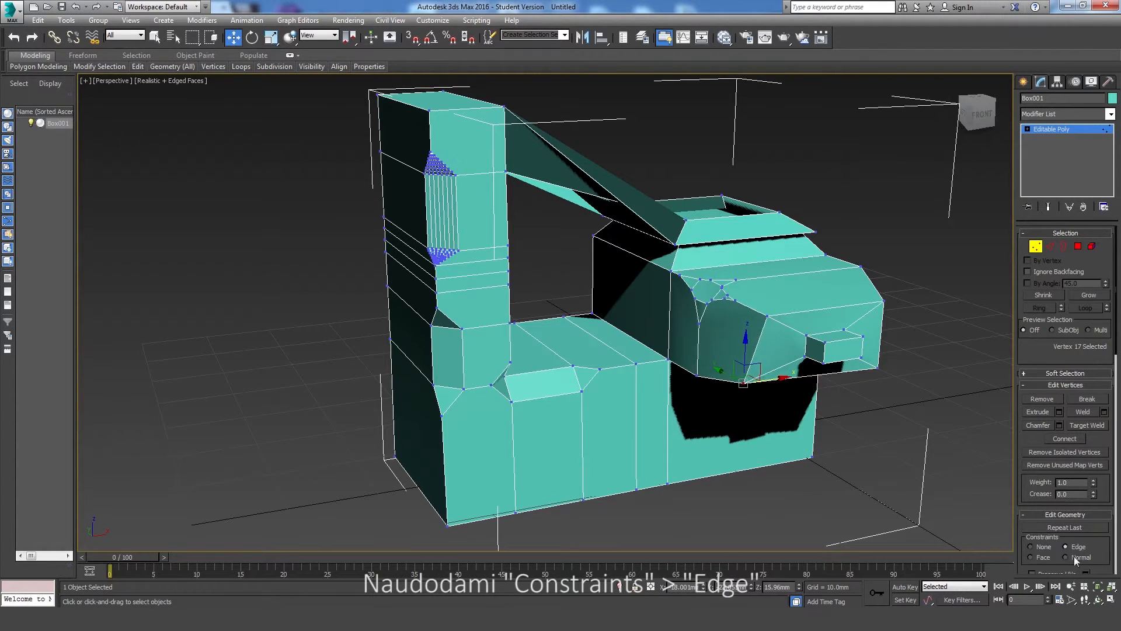
pyautogui.moveTo(746, 350); pyautogui.dragTo(693, 386)
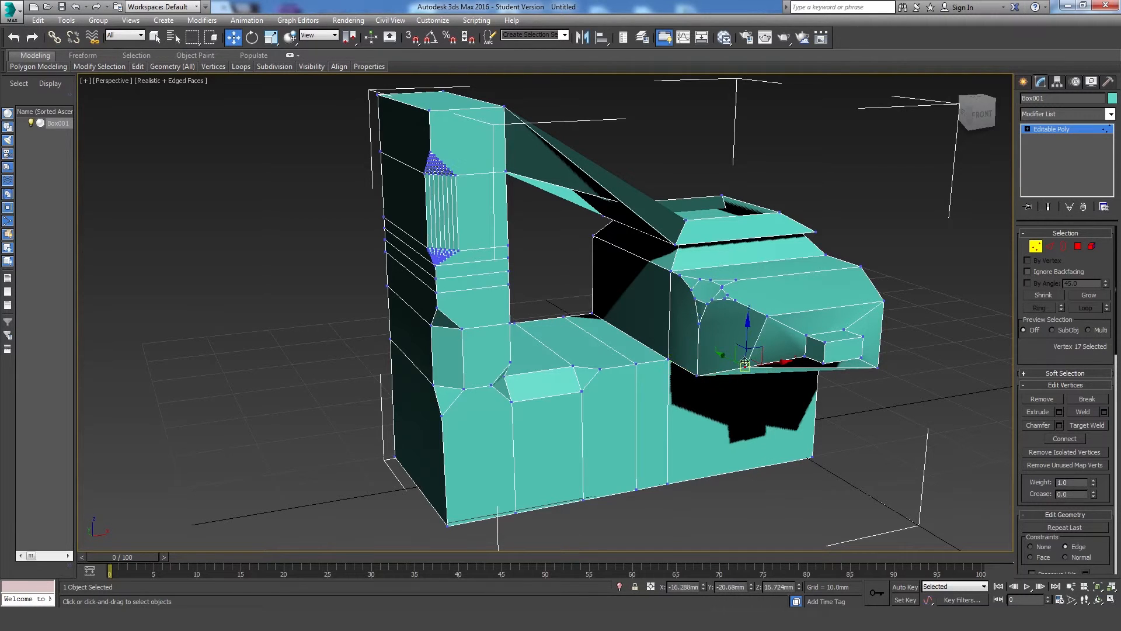
pyautogui.moveTo(768, 362); pyautogui.dragTo(737, 461)
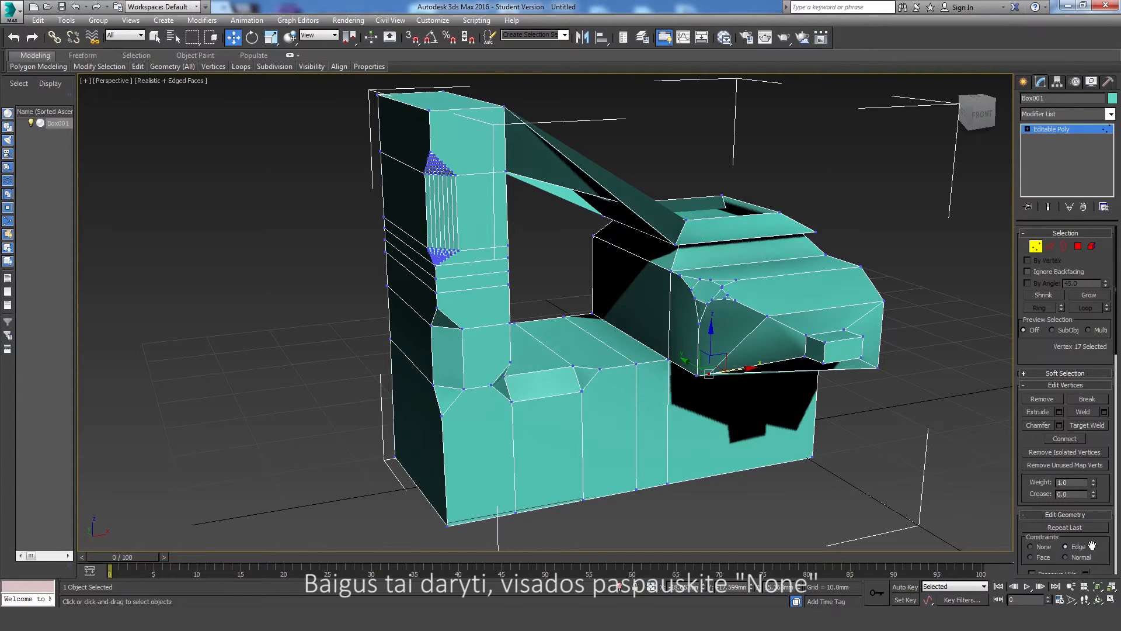
pyautogui.click(1029, 548)
pyautogui.click(806, 483)
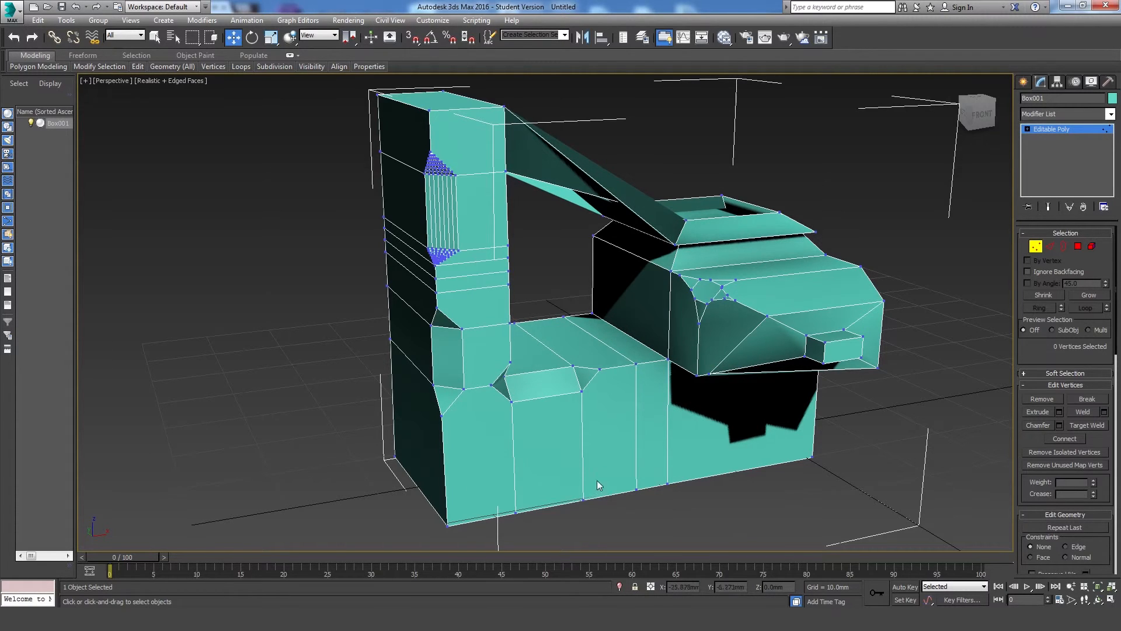
# Weld the two middle vertices on the low block's front bottom edge by raising the weld threshold until they merge
pyautogui.click(583, 502)
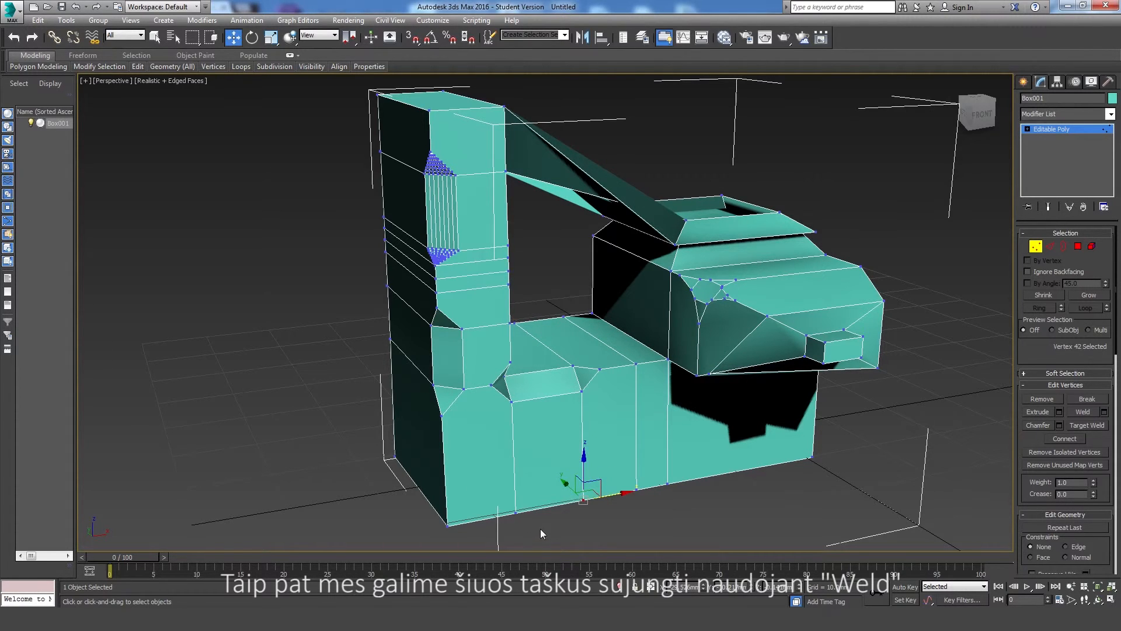
pyautogui.click(656, 507)
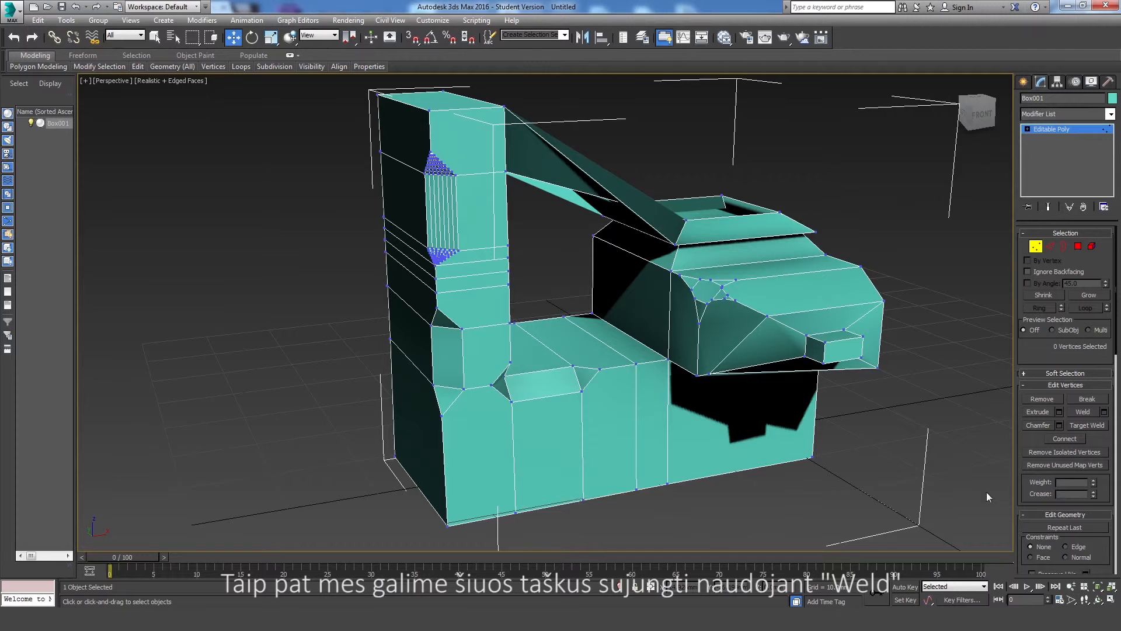
pyautogui.press('q')
pyautogui.click(636, 488)
pyautogui.keyDown('ctrl'); pyautogui.click(584, 500); pyautogui.keyUp('ctrl')
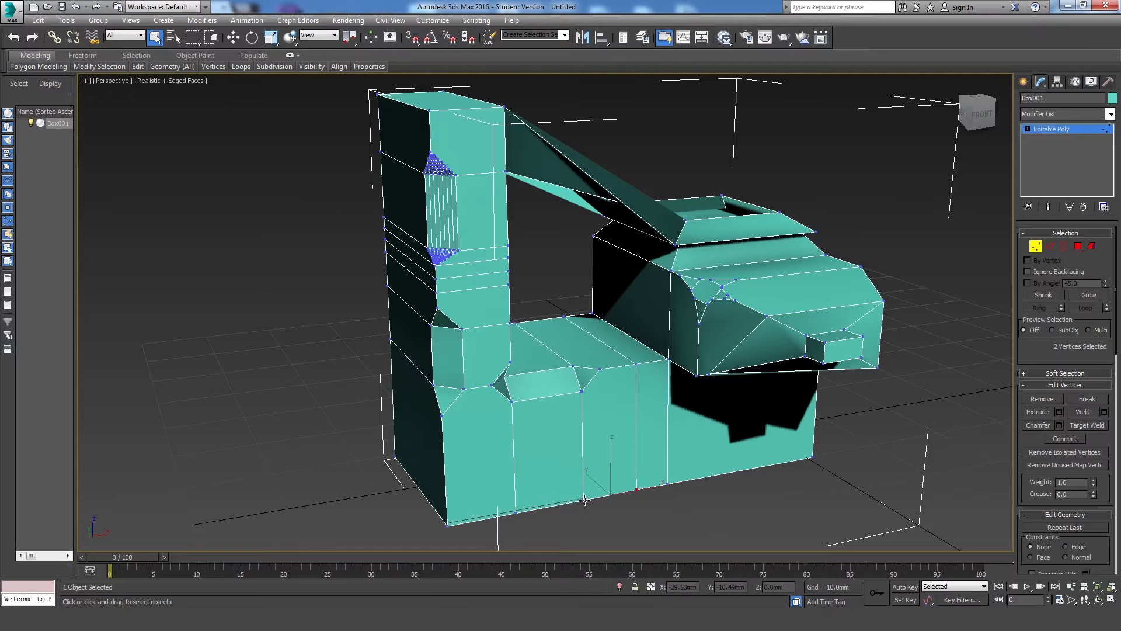
pyautogui.click(1104, 412)
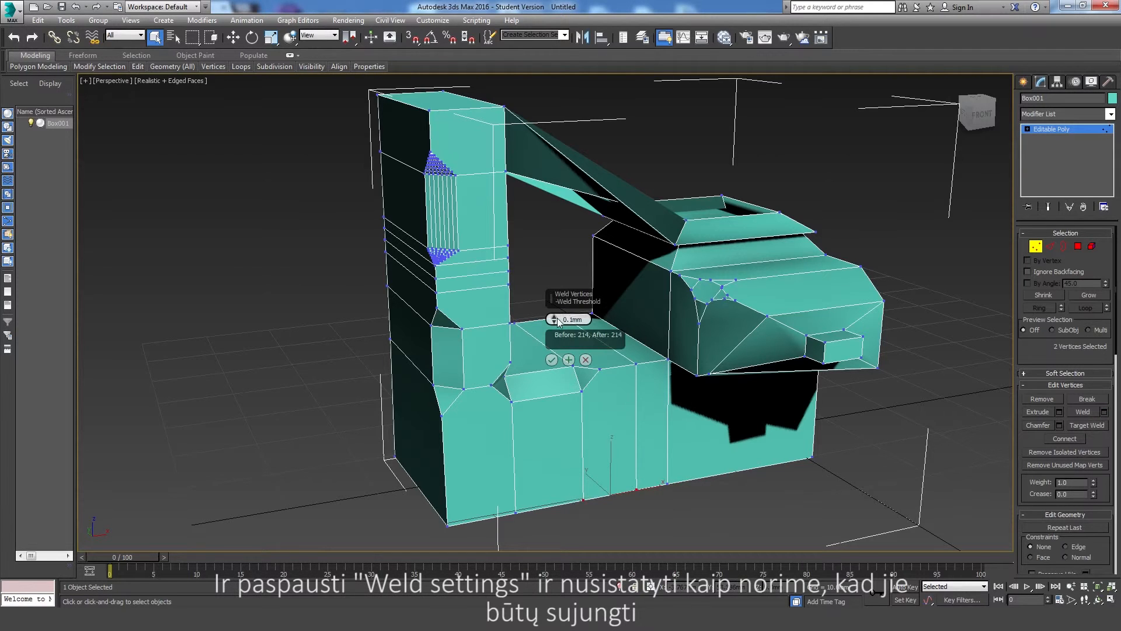
pyautogui.moveTo(554, 320)
pyautogui.mouseDown()
pyautogui.moveTo(551, 236)
pyautogui.moveTo(553, 318)
pyautogui.mouseUp()
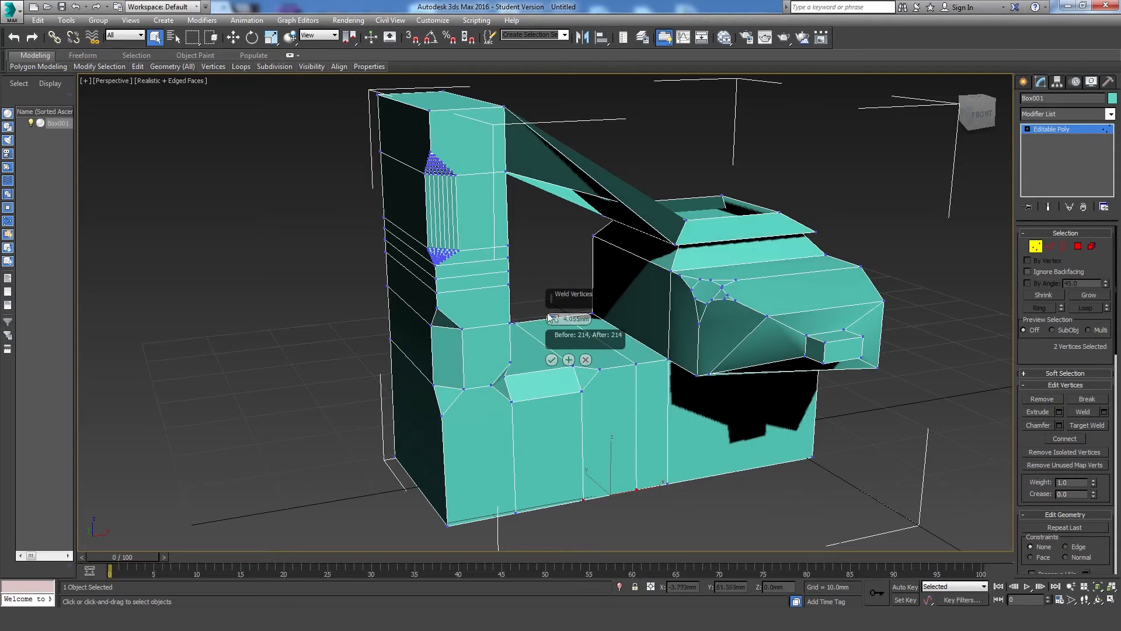
pyautogui.moveTo(555, 325); pyautogui.dragTo(555, 280)
pyautogui.click(551, 359)
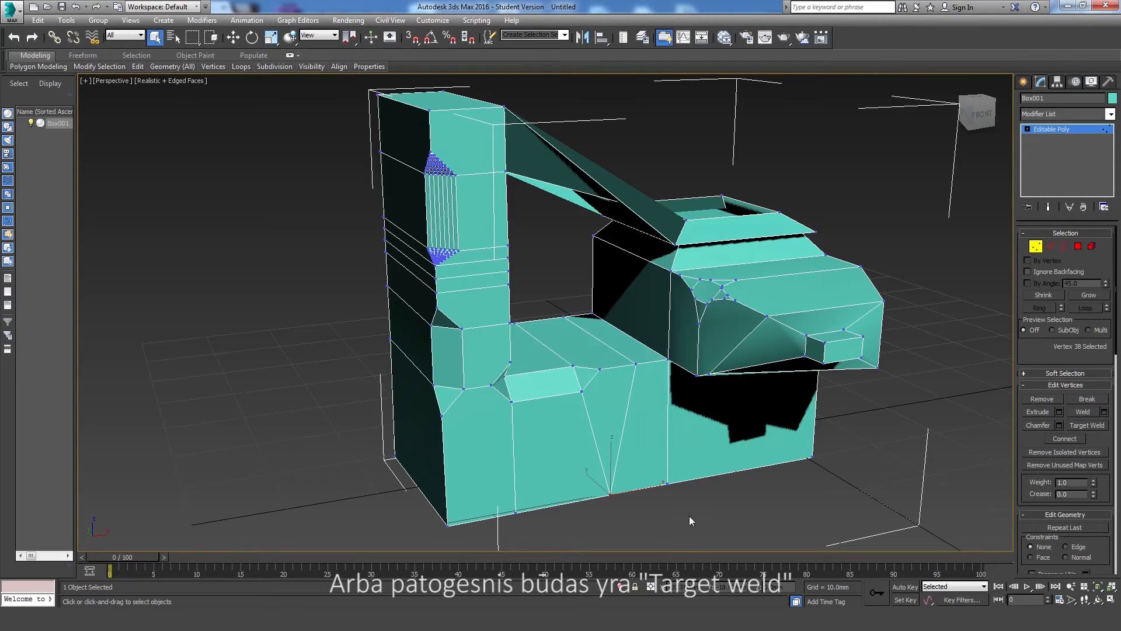
# Target-weld the low block's bottom corner vertex below the tower to the neighbouring vertex on the front bottom edge
pyautogui.click(1086, 426)
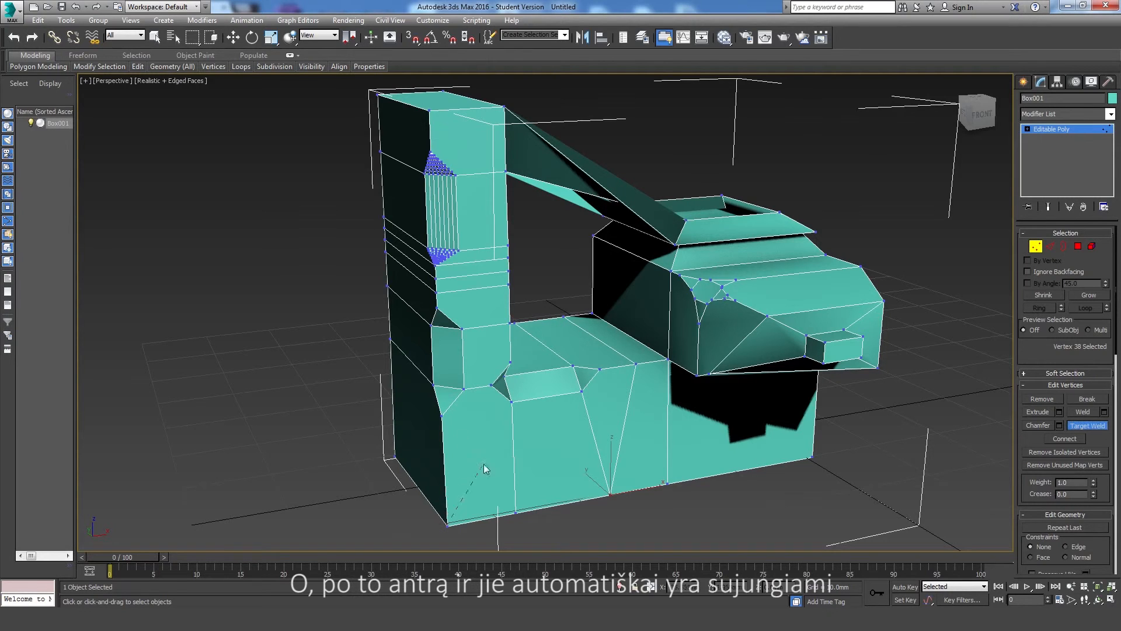
pyautogui.click(515, 513)
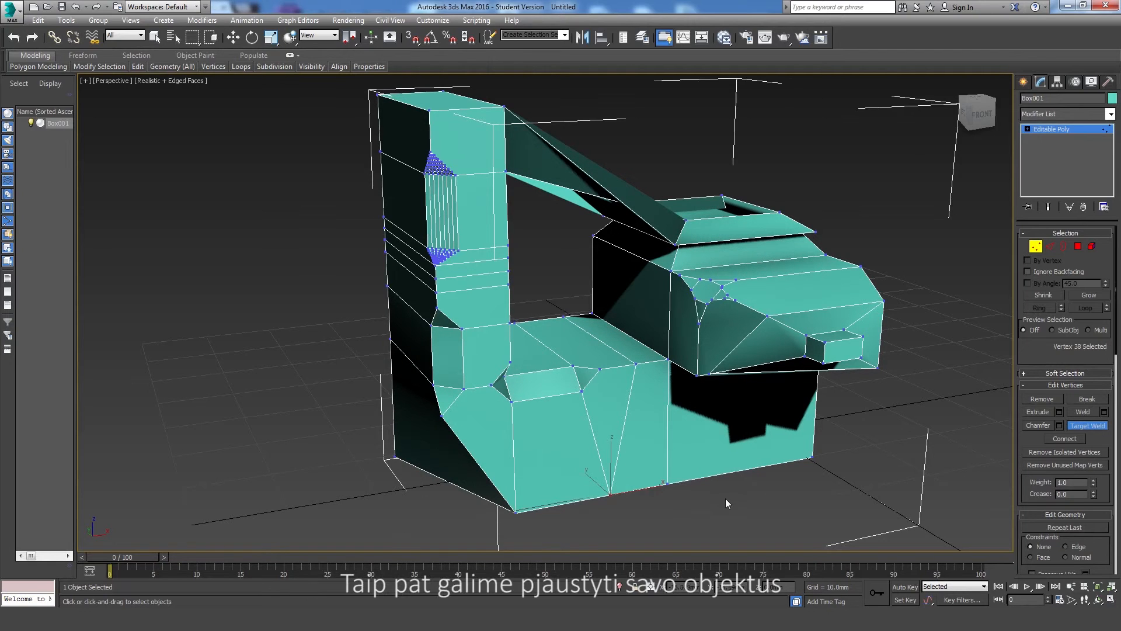
pyautogui.rightClick(916, 454)
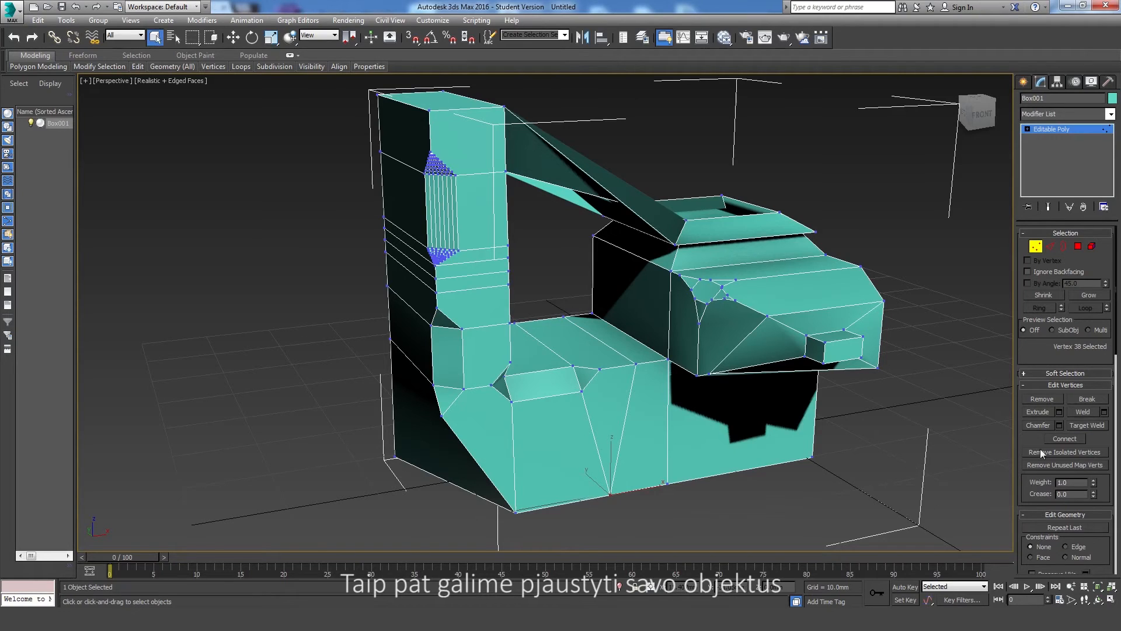
# Cut a new edge from the low block's front bottom edge up the front face and onto the chamfered face
pyautogui.moveTo(1072, 542); pyautogui.dragTo(1077, 375)
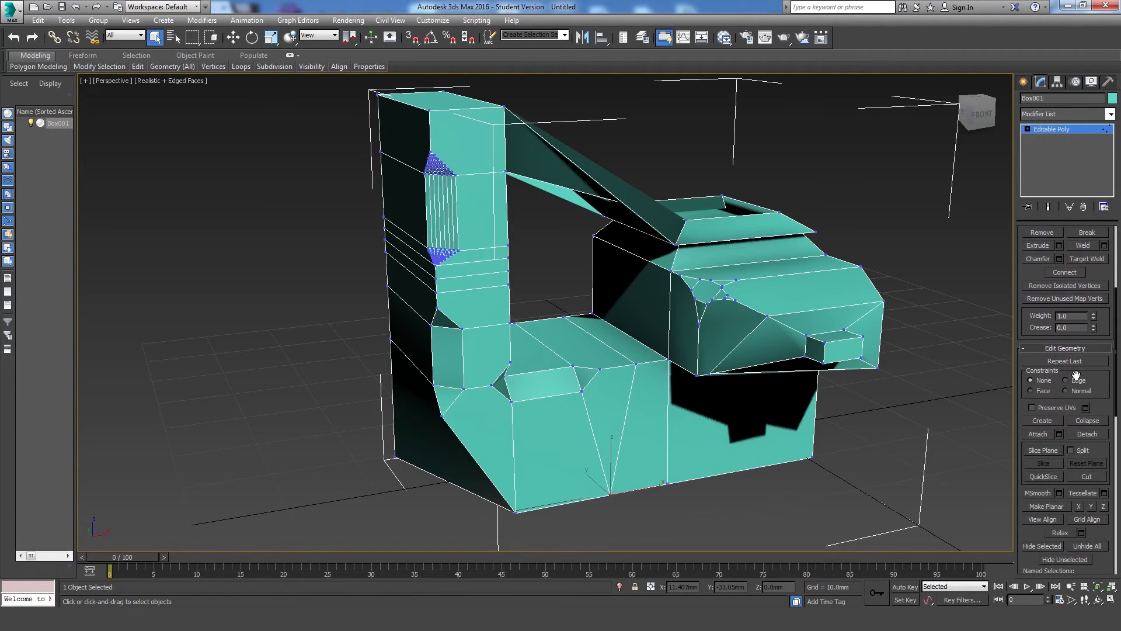
pyautogui.click(1081, 475)
pyautogui.click(553, 505)
pyautogui.click(547, 402)
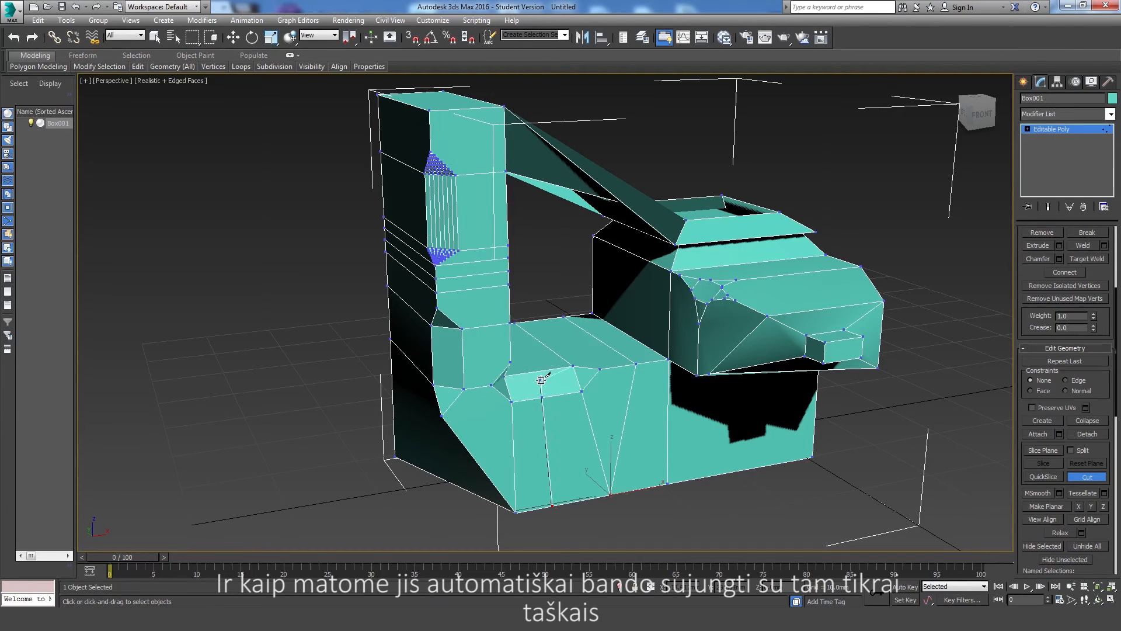
pyautogui.click(593, 437)
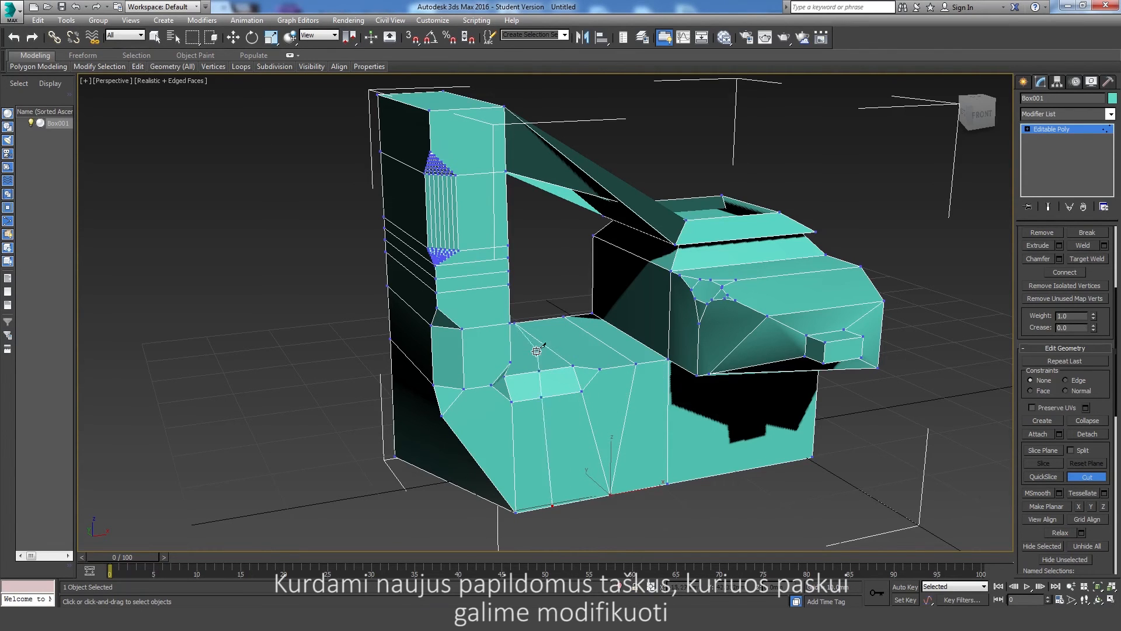
pyautogui.click(668, 359)
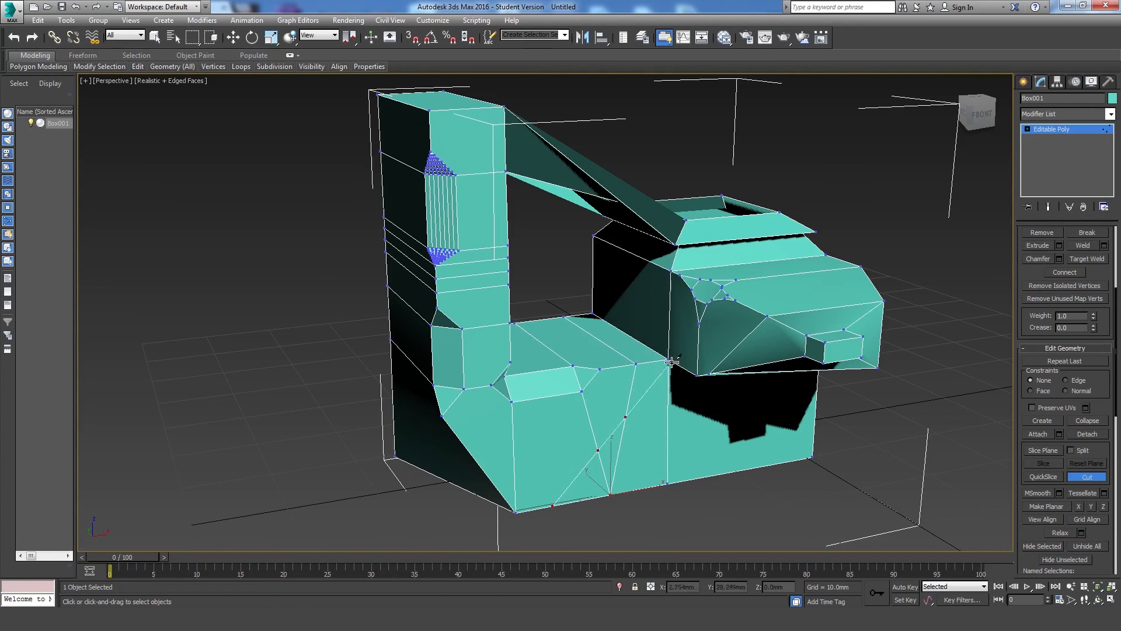
pyautogui.click(537, 384)
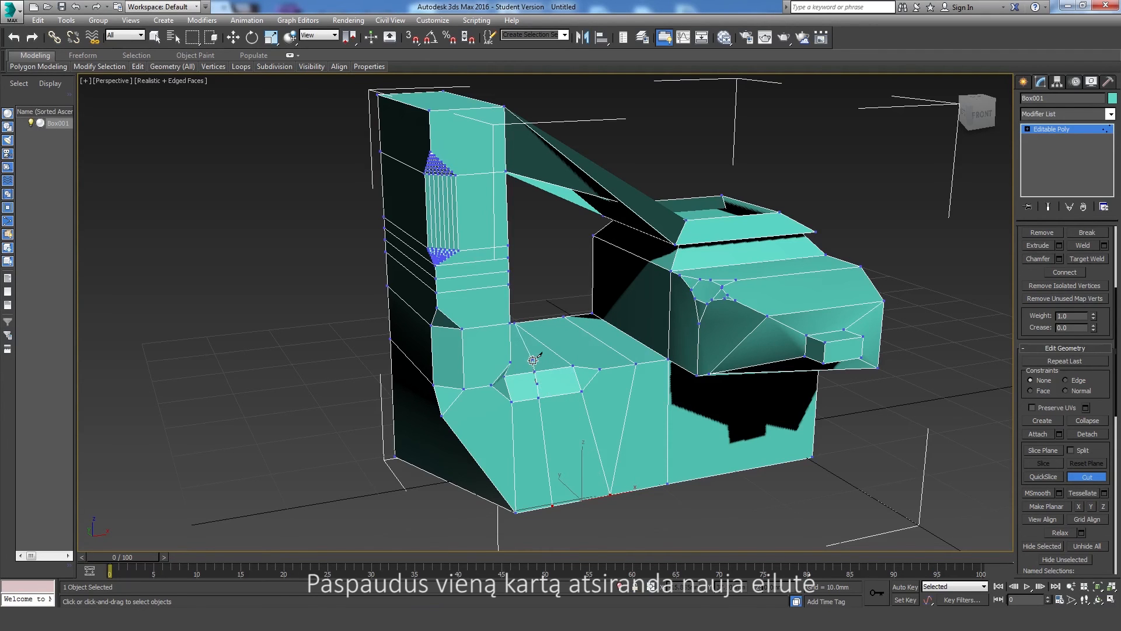
# Continue the cut across the chamfered face and back down the front face to the bottom edge, and end the cut line
pyautogui.click(560, 382)
pyautogui.click(563, 395)
pyautogui.click(574, 423)
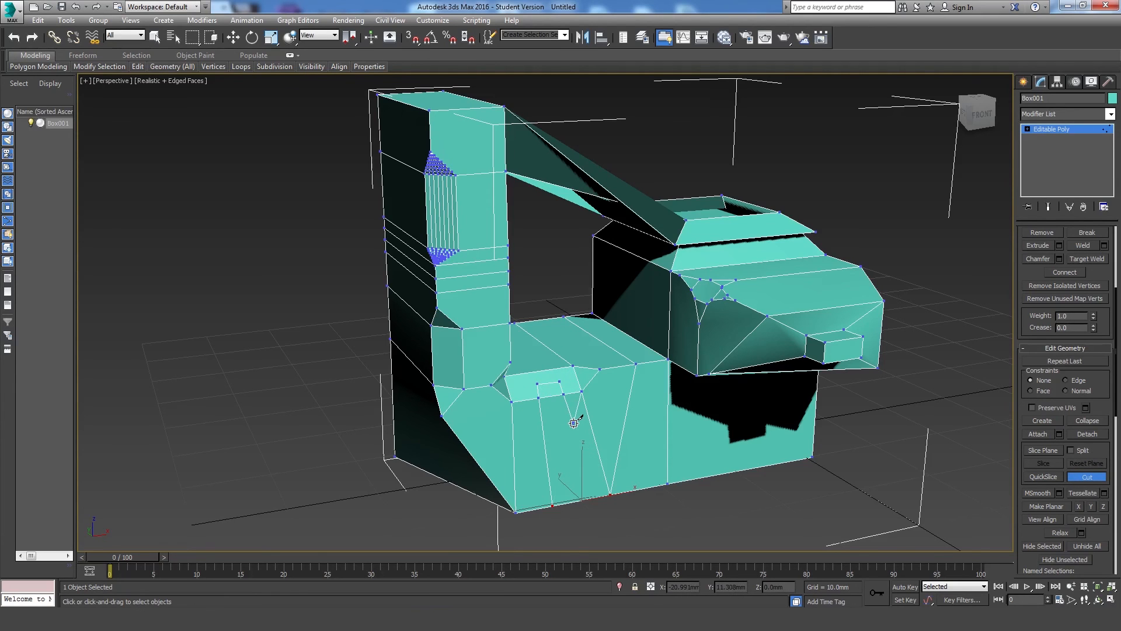
pyautogui.click(587, 499)
pyautogui.rightClick(592, 485)
pyautogui.moveTo(309, 312); pyautogui.dragTo(272, 321, button='middle')
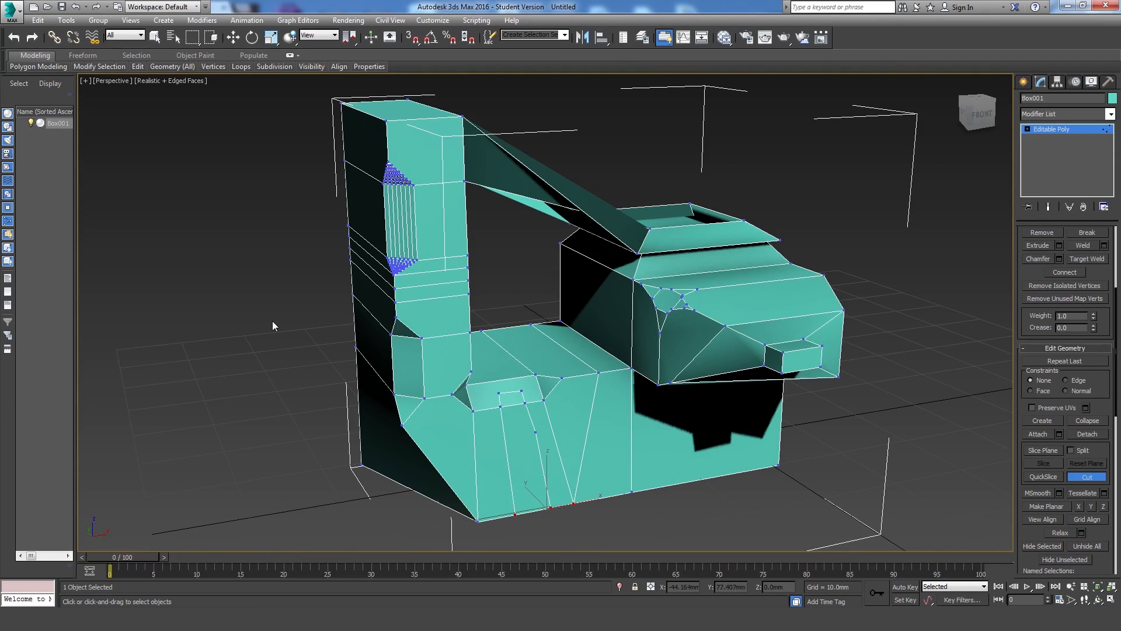